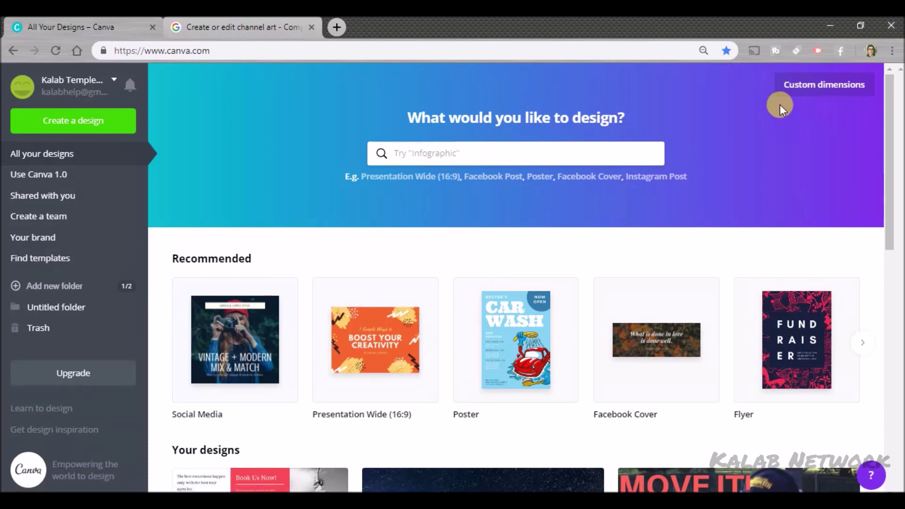
# Step: Paste the copied design type into search and pick YouTube Channel Art, 2560 × 1440 px
pyautogui.click(495, 152)
pyautogui.rightClick(488, 154)
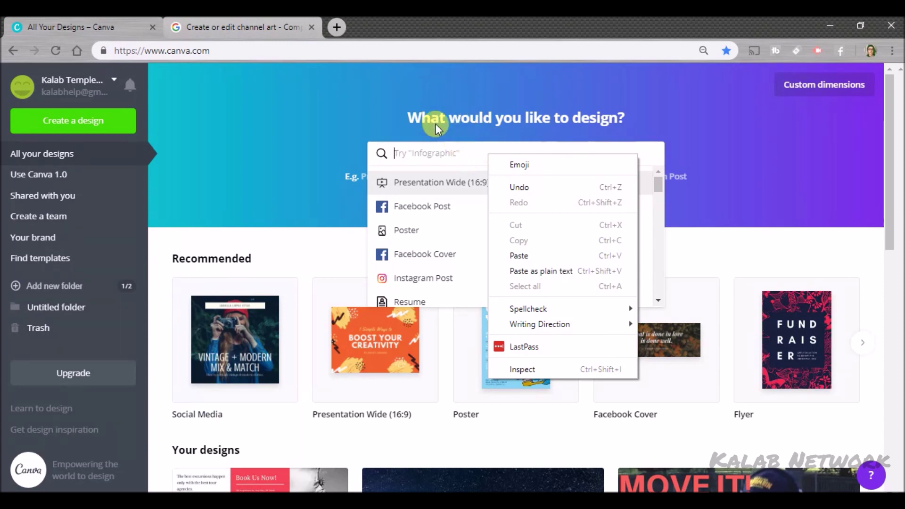
pyautogui.click(519, 256)
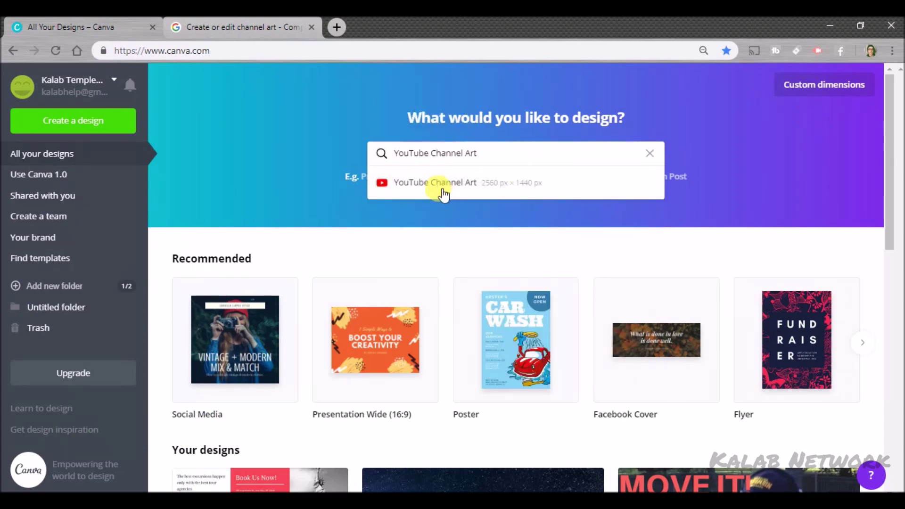
pyautogui.click(442, 195)
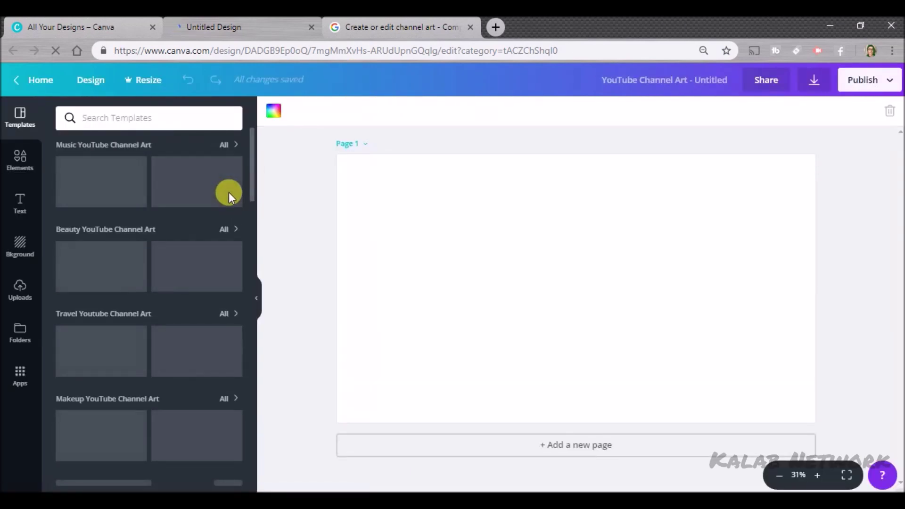
pyautogui.scroll(-3, 229, 192)
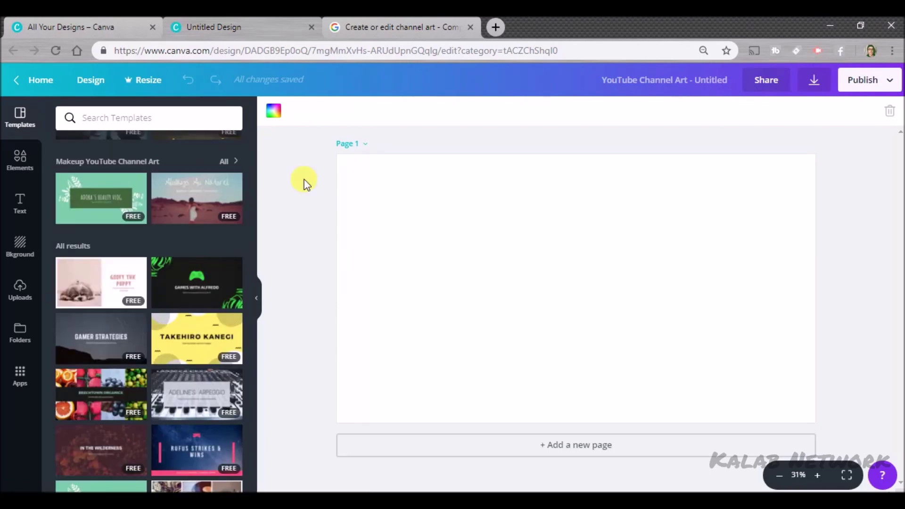
pyautogui.click(373, 16)
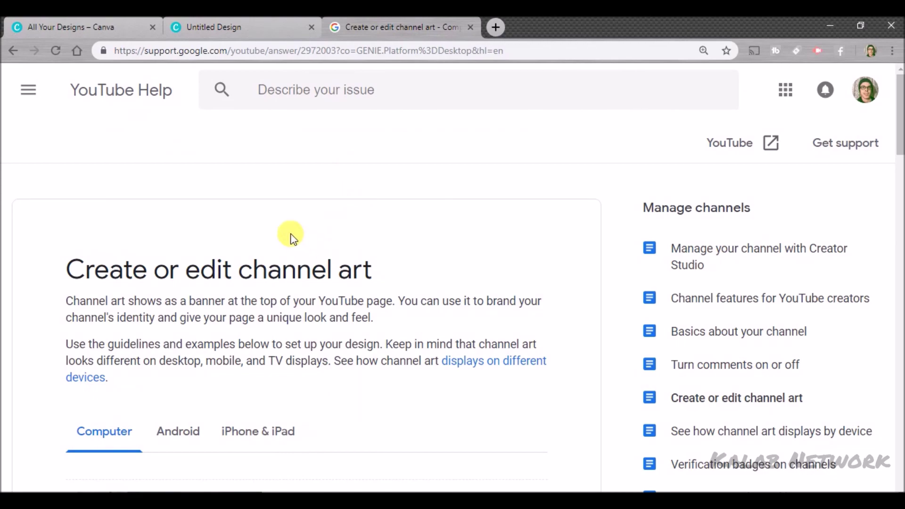
pyautogui.scroll(-5, 354, 247)
pyautogui.scroll(-5, 354, 242)
pyautogui.scroll(-5, 359, 213)
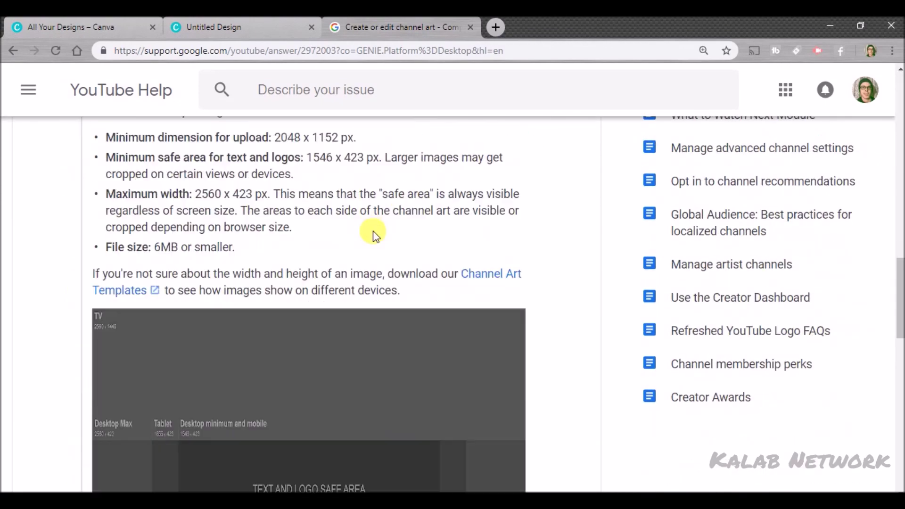
pyautogui.scroll(-5, 353, 346)
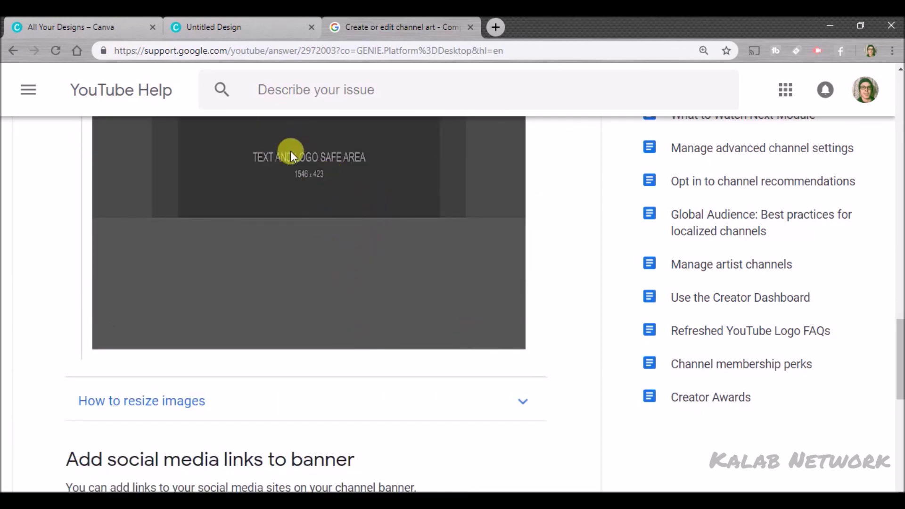
pyautogui.scroll(5, 347, 400)
# Step: Drag the uploaded safe-area template image onto the page and enlarge it to fill the page
pyautogui.click(281, 21)
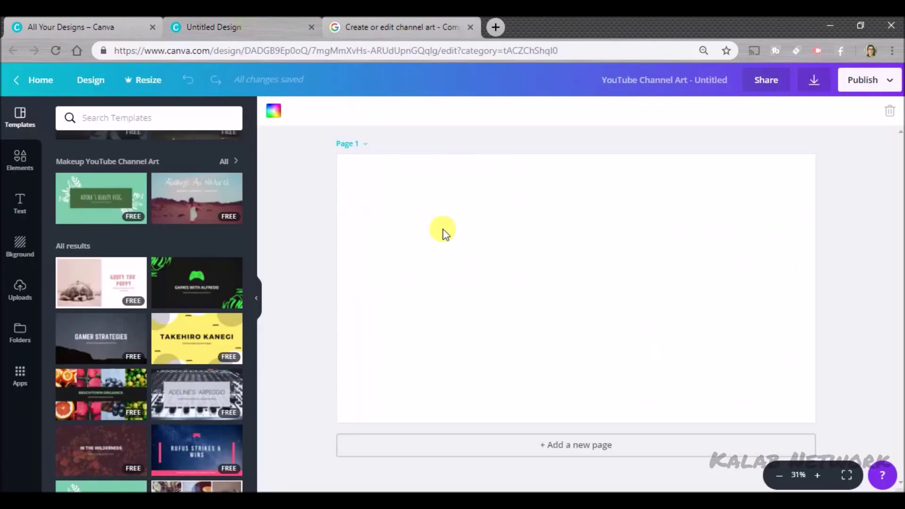
pyautogui.click(20, 288)
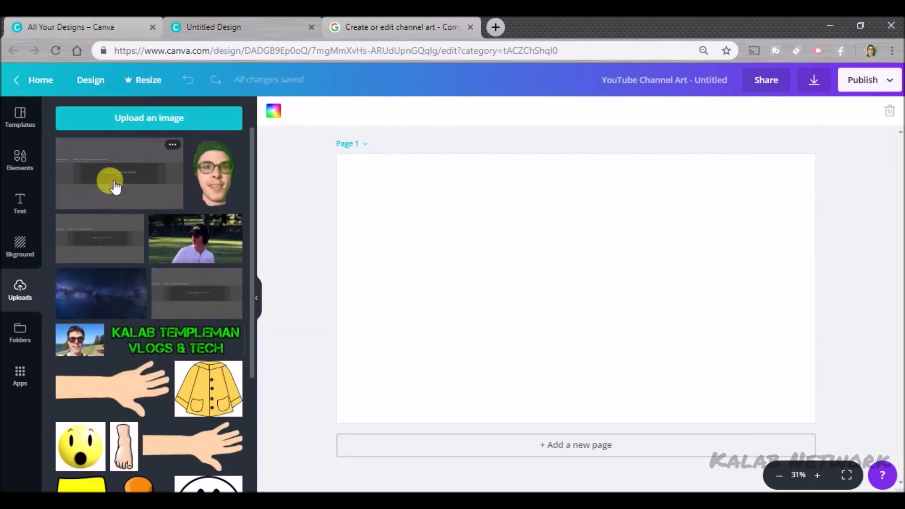
pyautogui.moveTo(107, 182)
pyautogui.mouseDown()
pyautogui.moveTo(404, 203)
pyautogui.moveTo(382, 196)
pyautogui.mouseUp()
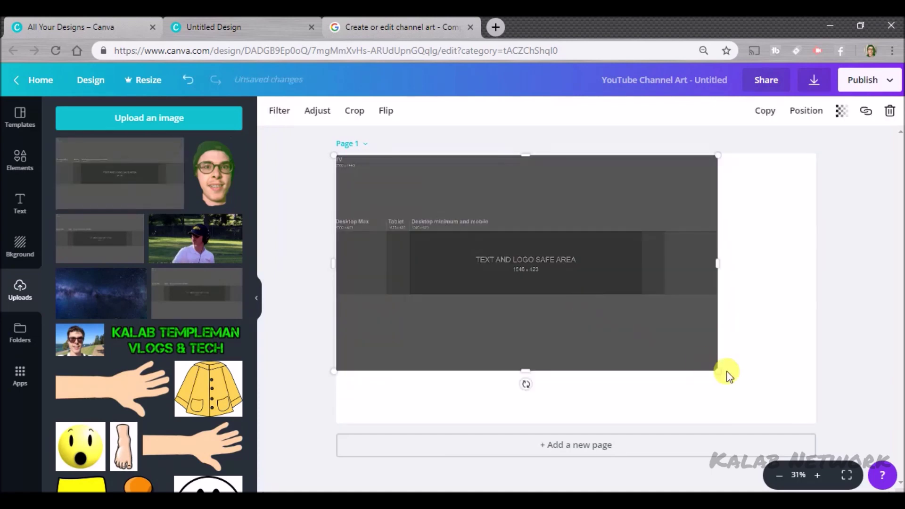
pyautogui.moveTo(716, 369); pyautogui.dragTo(818, 422)
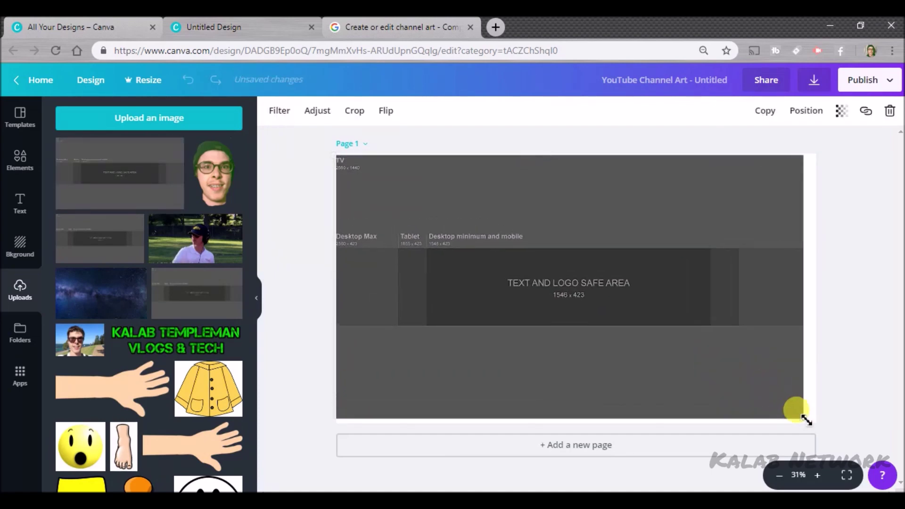
pyautogui.click(17, 204)
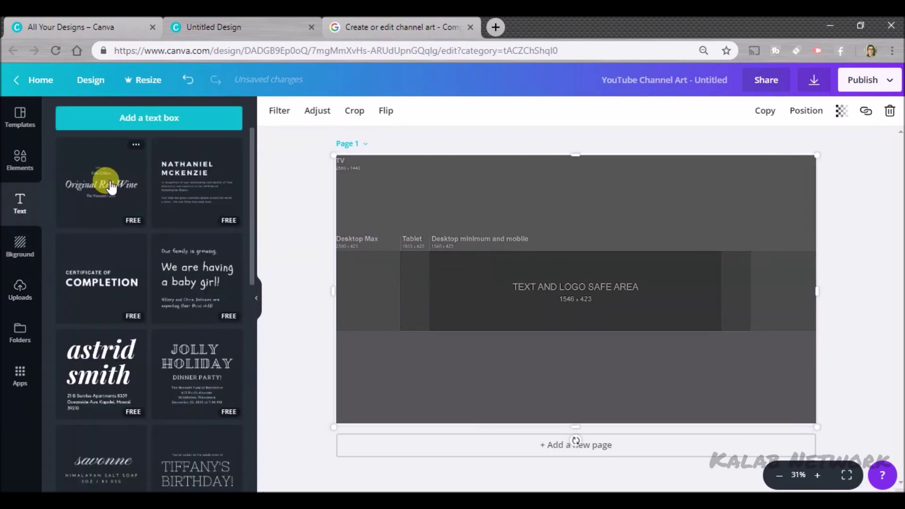
pyautogui.scroll(-5, 179, 224)
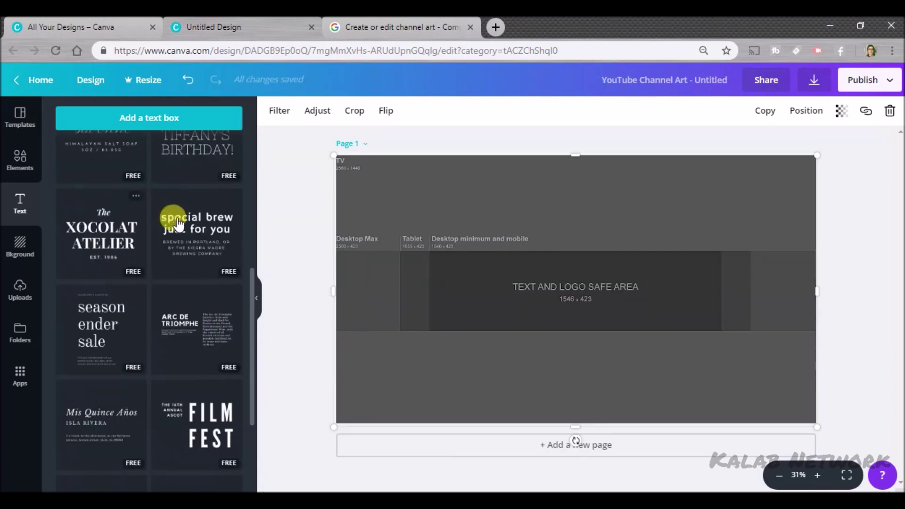
pyautogui.scroll(-4, 182, 262)
pyautogui.scroll(8, 182, 263)
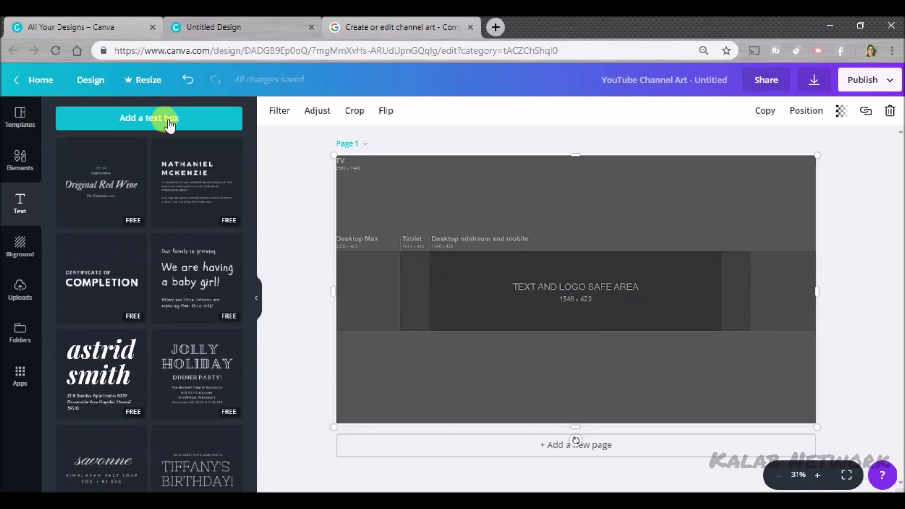
pyautogui.click(167, 121)
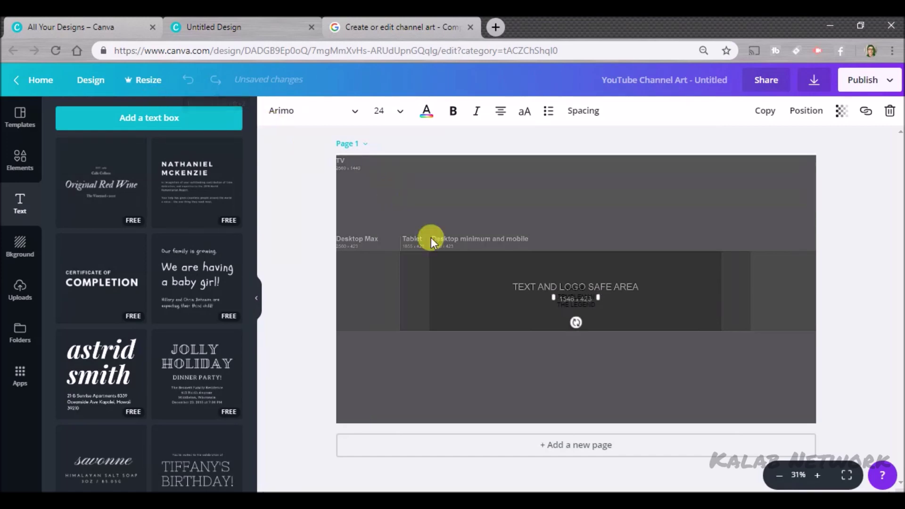
# Step: Select the heading text and set its font size to 88
pyautogui.doubleClick(550, 288)
pyautogui.moveTo(550, 288); pyautogui.dragTo(545, 288)
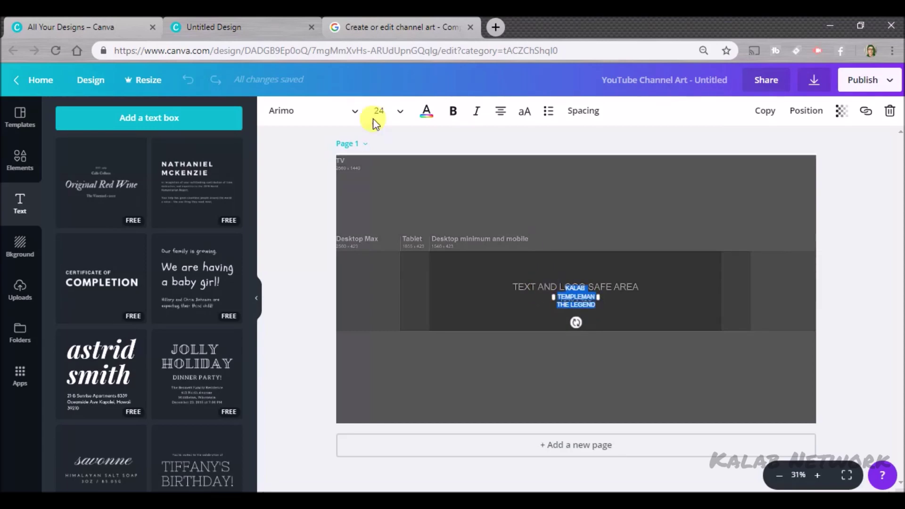
pyautogui.click(398, 117)
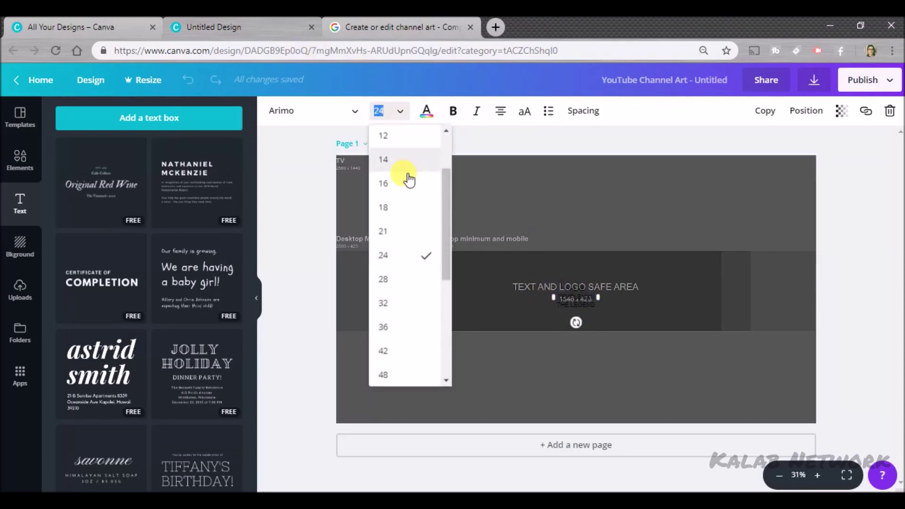
pyautogui.scroll(-1, 377, 242)
pyautogui.scroll(-3, 418, 273)
pyautogui.click(412, 277)
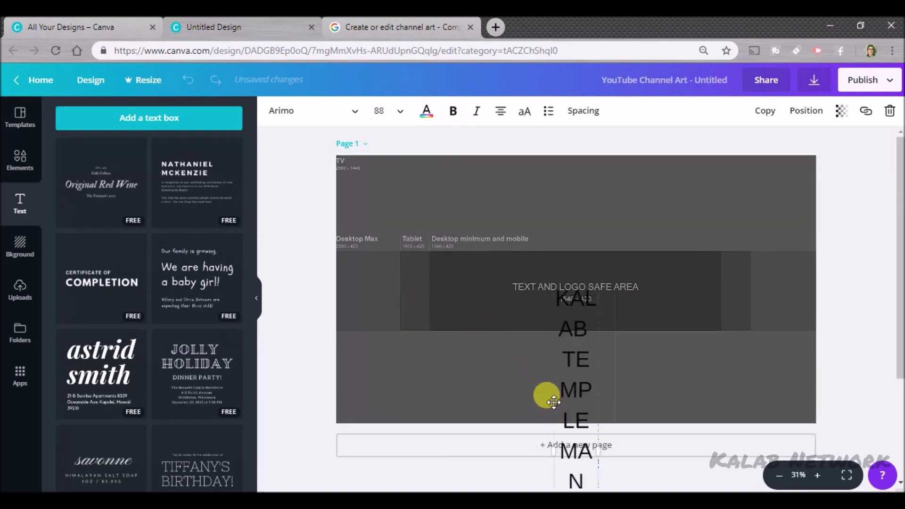
# Step: Widen the heading onto two lines and move it into the logo safe area
pyautogui.moveTo(553, 402); pyautogui.dragTo(536, 290)
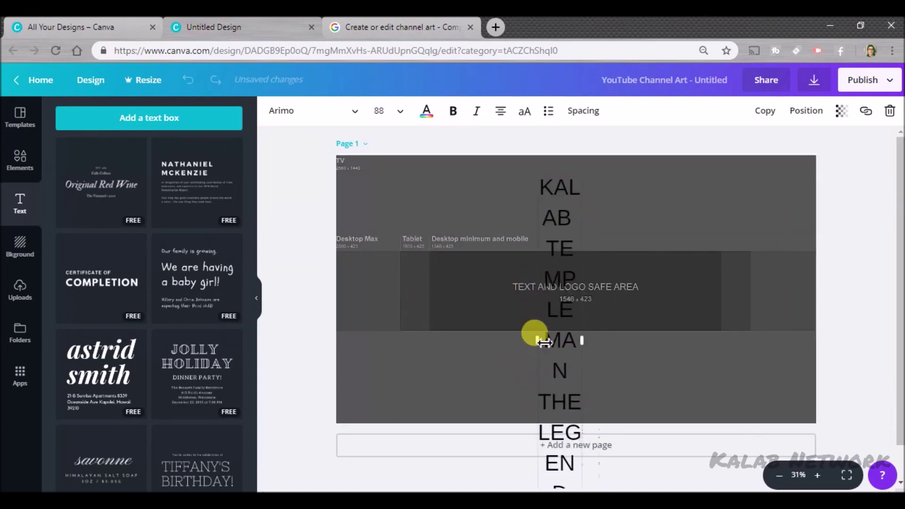
pyautogui.moveTo(543, 342); pyautogui.dragTo(371, 264)
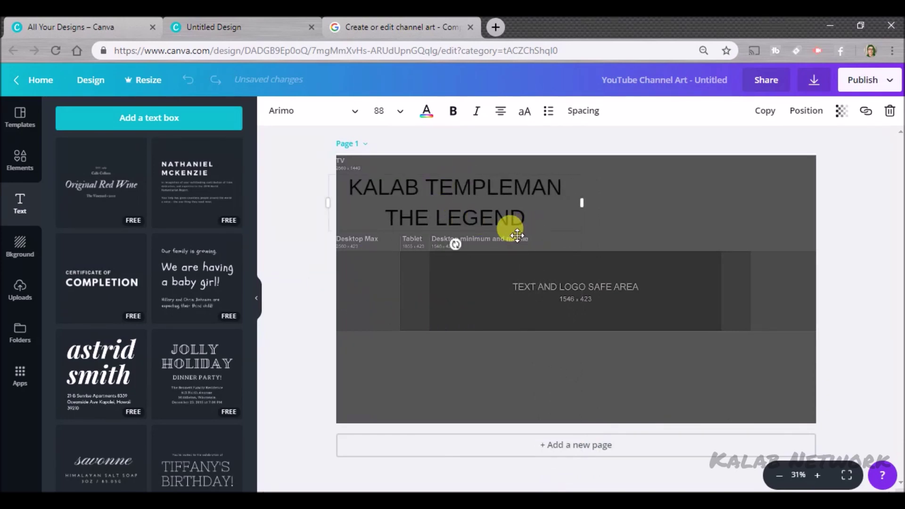
pyautogui.moveTo(531, 248); pyautogui.dragTo(525, 233)
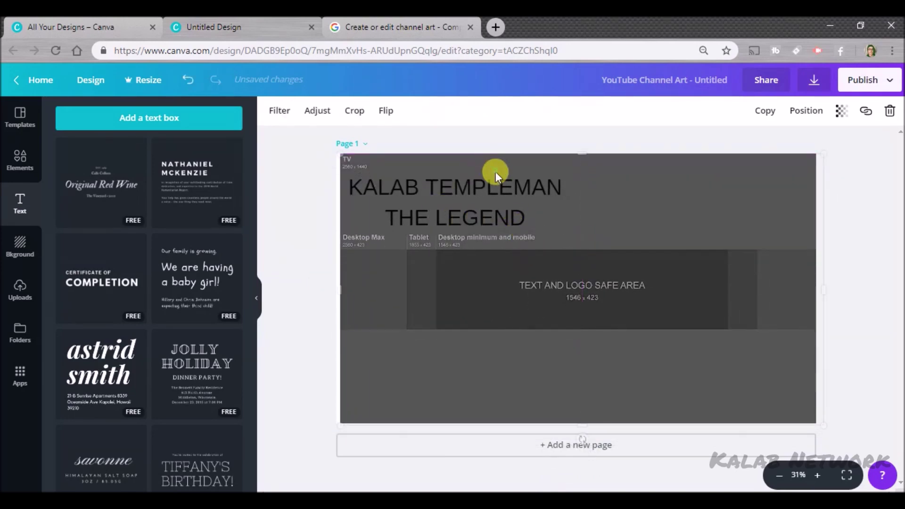
pyautogui.click(485, 185)
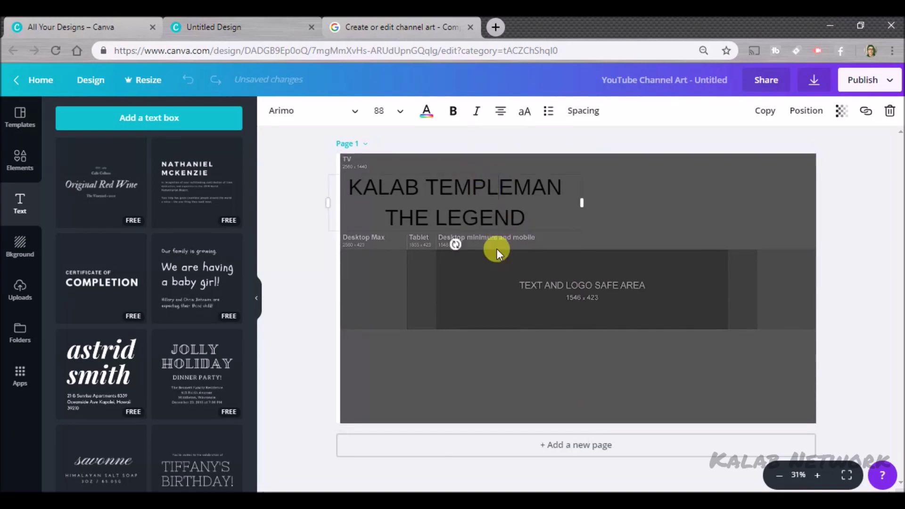
pyautogui.click(468, 203)
pyautogui.moveTo(469, 202)
pyautogui.mouseDown()
pyautogui.moveTo(584, 301)
pyautogui.moveTo(594, 299)
pyautogui.mouseUp()
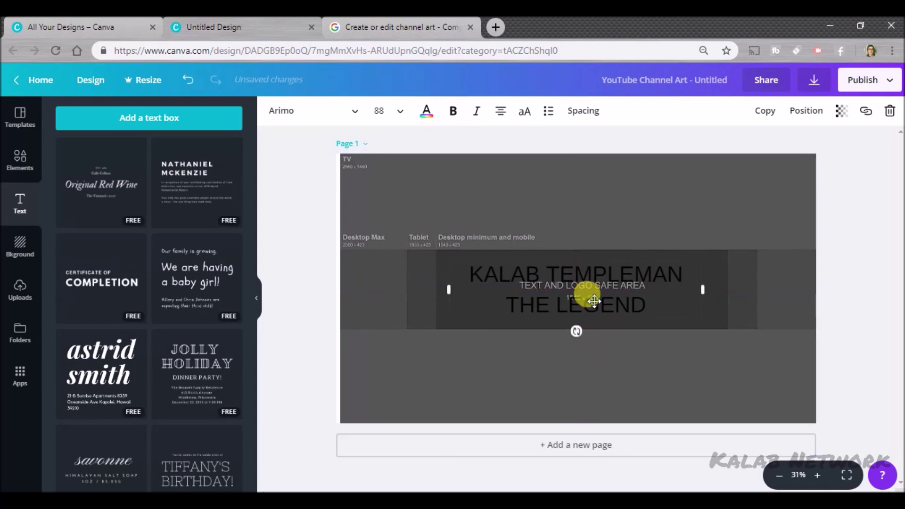
pyautogui.moveTo(463, 272)
pyautogui.mouseDown()
pyautogui.moveTo(598, 283)
pyautogui.moveTo(643, 304)
pyautogui.mouseUp()
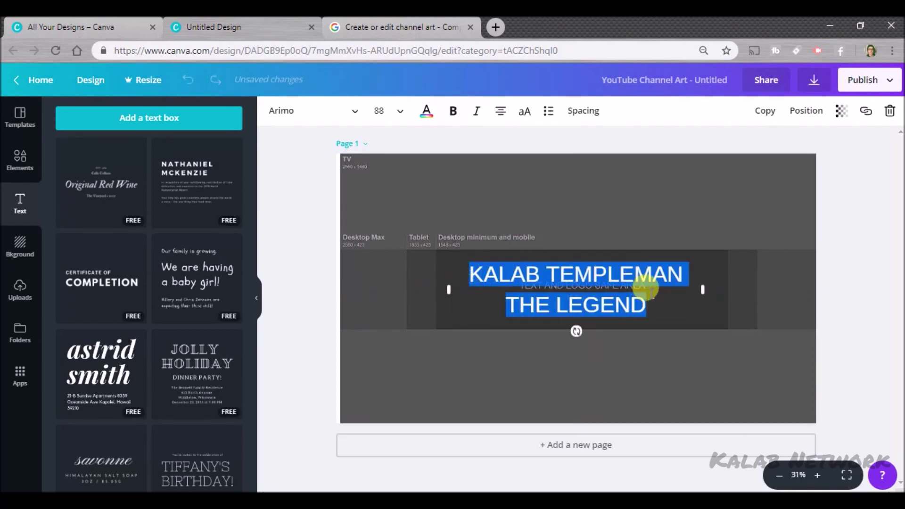
pyautogui.click(349, 115)
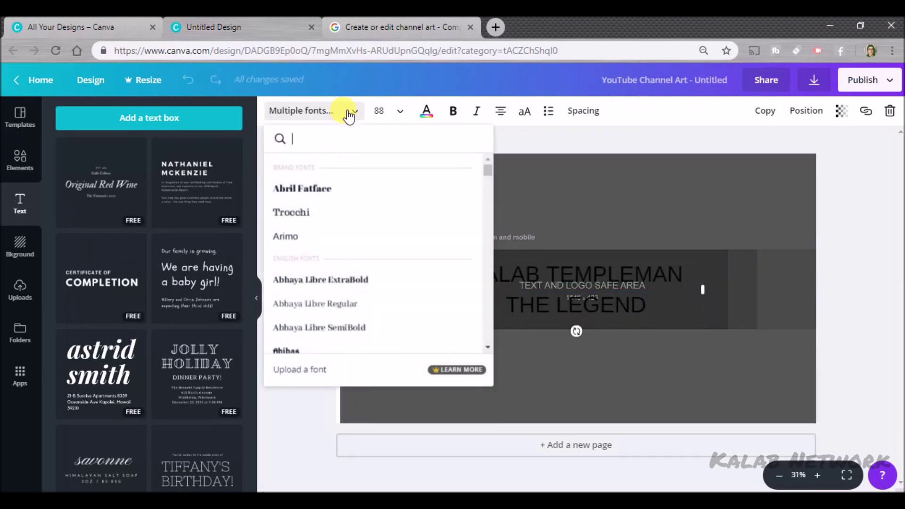
pyautogui.scroll(-5, 336, 213)
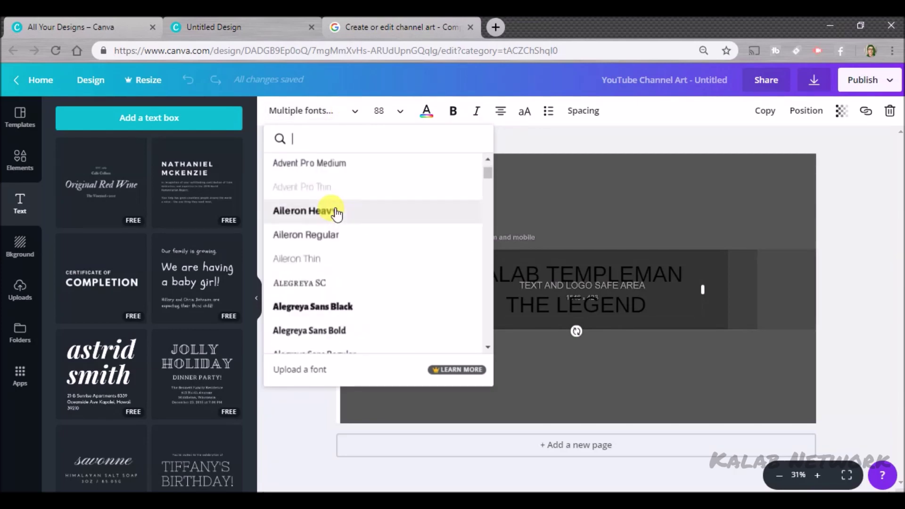
pyautogui.scroll(-3, 343, 271)
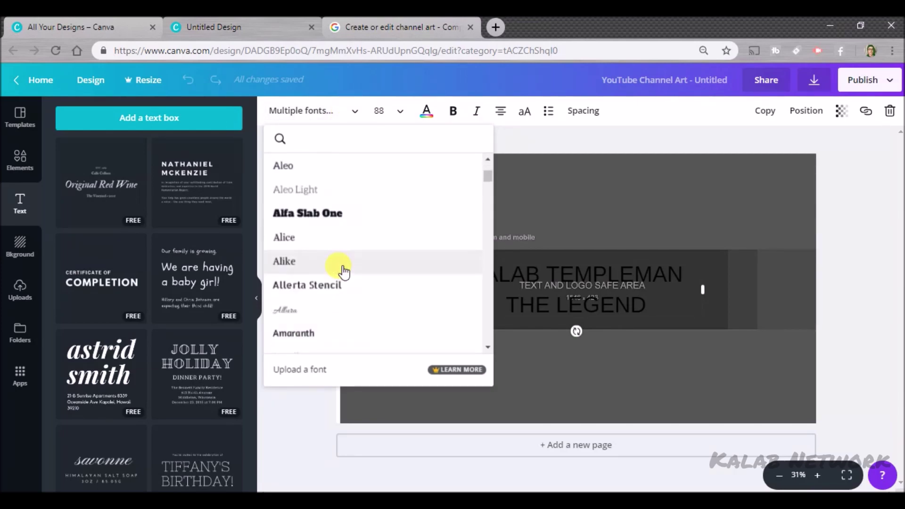
# Step: Set the heading font to Alfa Slab One and widen its box to two lines
pyautogui.click(325, 225)
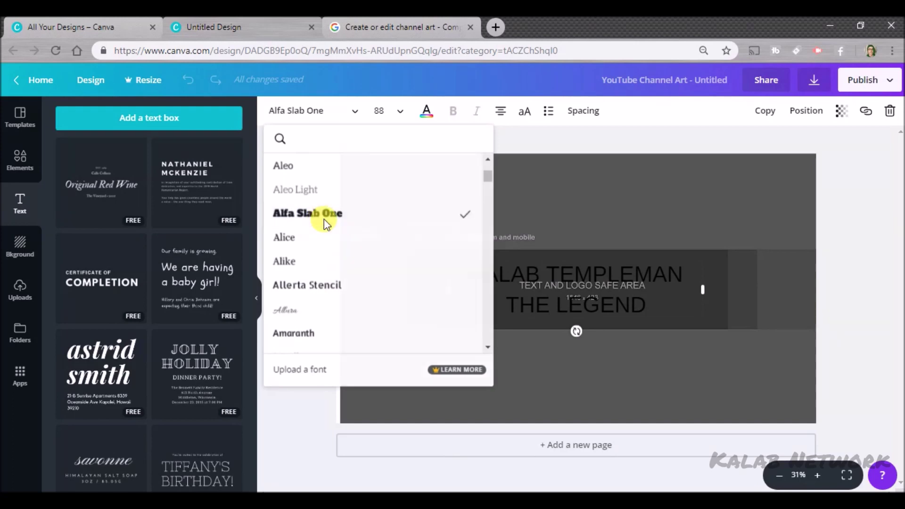
pyautogui.click(536, 313)
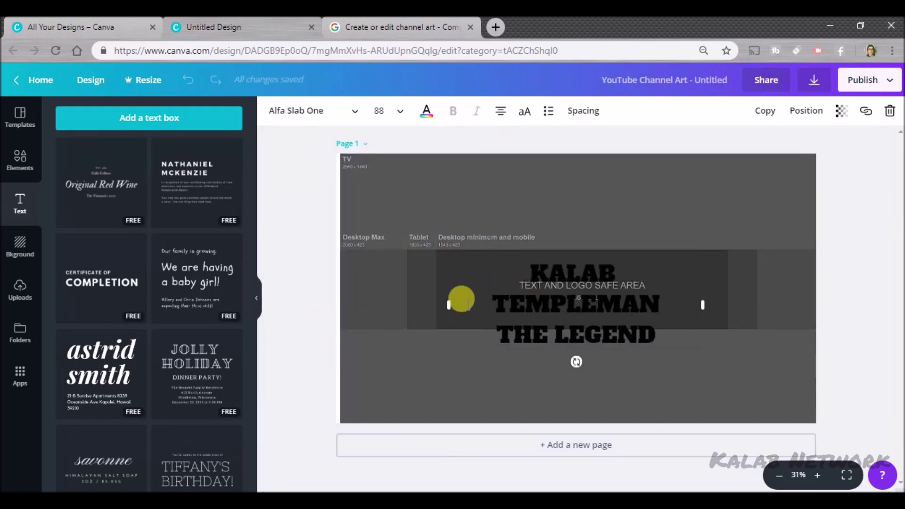
pyautogui.moveTo(444, 306); pyautogui.dragTo(398, 303)
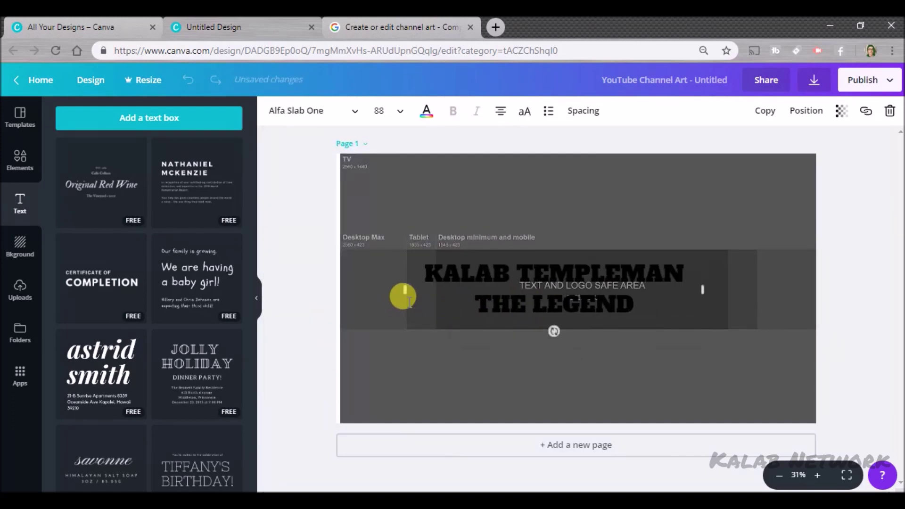
pyautogui.moveTo(451, 322); pyautogui.dragTo(479, 326)
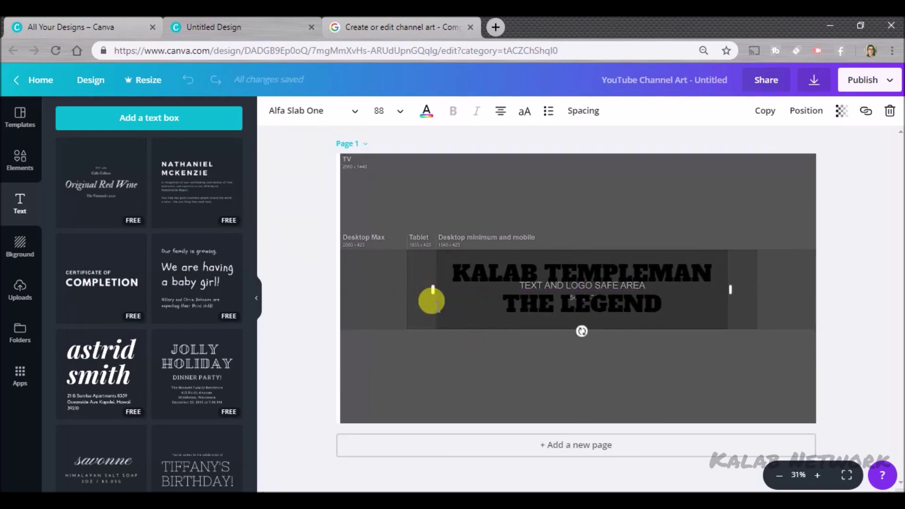
# Step: Shrink the heading text to size 64 and nudge it into place
pyautogui.moveTo(452, 270); pyautogui.dragTo(664, 305)
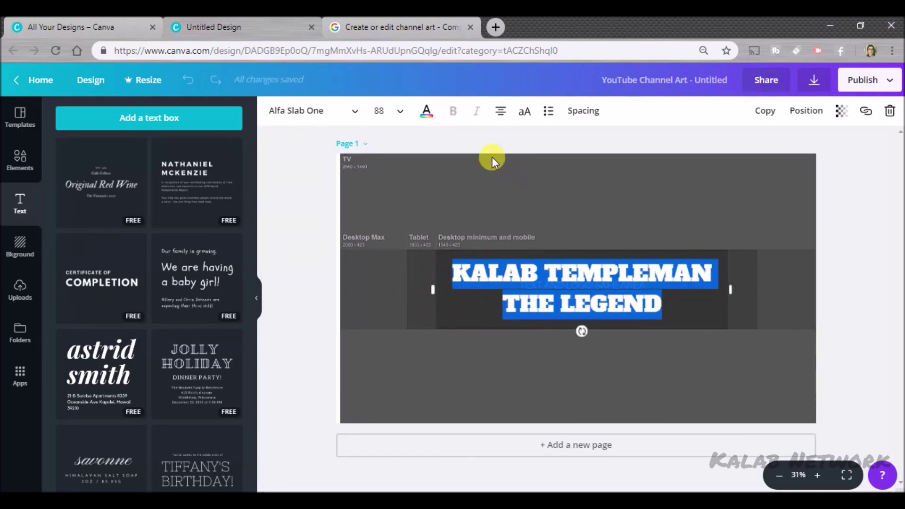
pyautogui.click(399, 111)
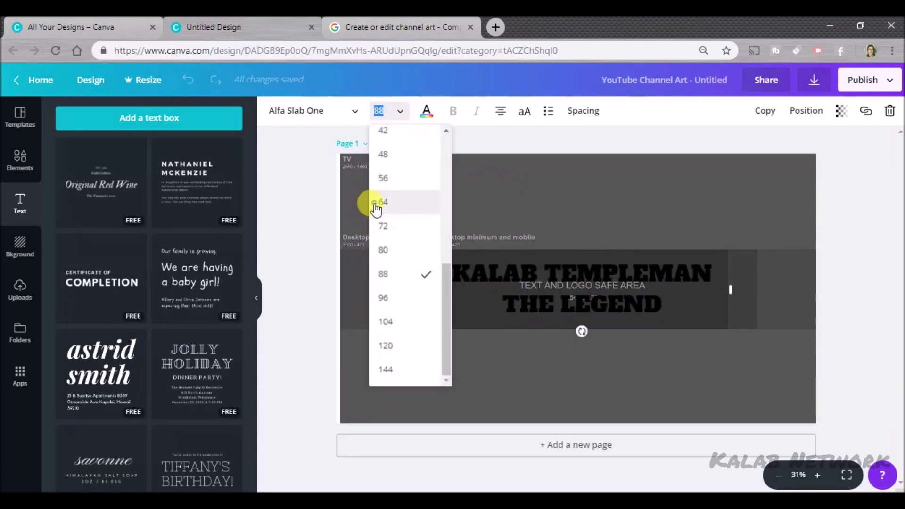
pyautogui.click(375, 203)
pyautogui.click(519, 317)
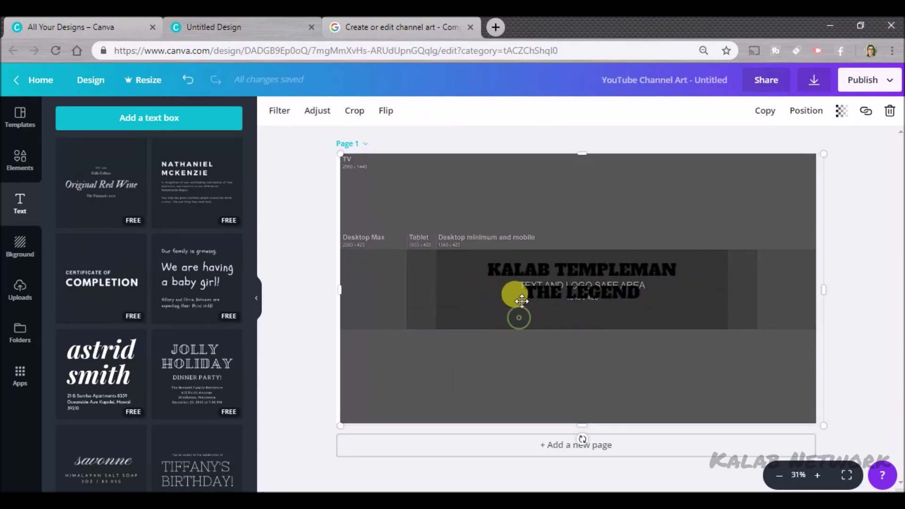
pyautogui.moveTo(513, 297); pyautogui.dragTo(516, 303)
pyautogui.click(498, 227)
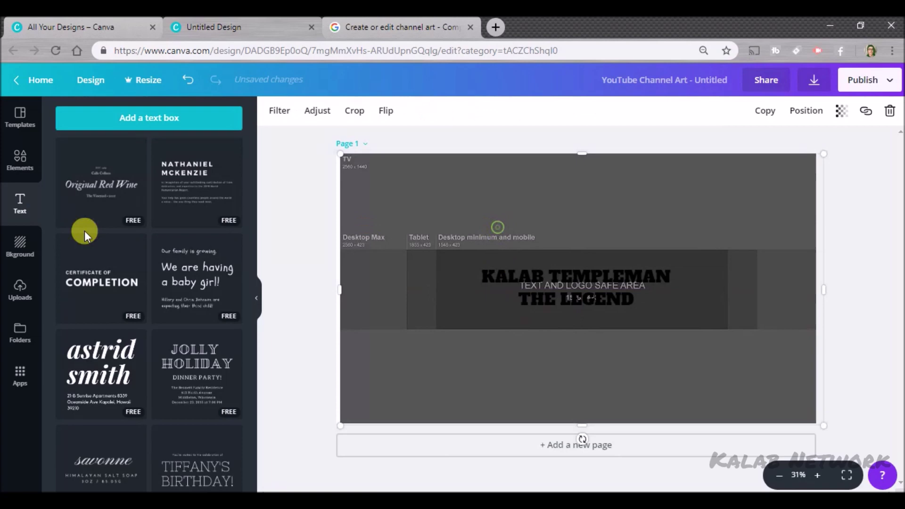
# Step: Apply the yellow gradient background, then undo it to keep the grey guide layout
pyautogui.click(20, 248)
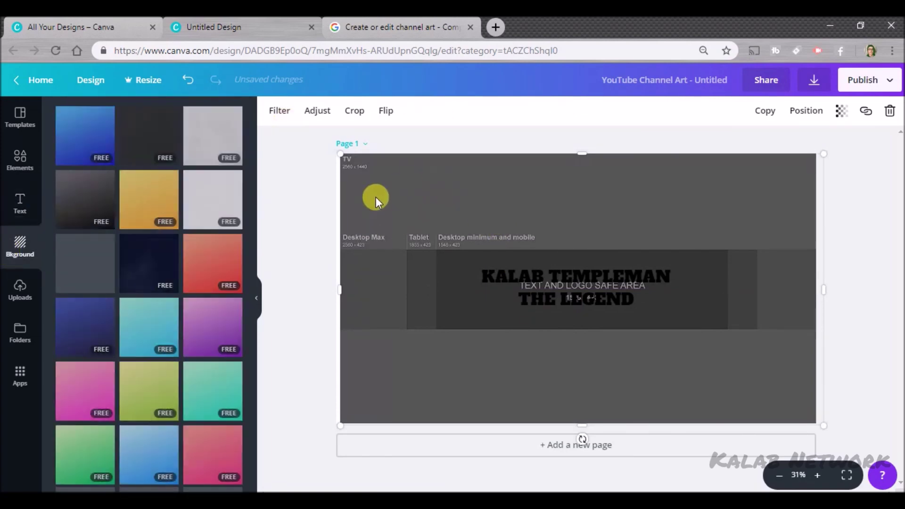
pyautogui.moveTo(390, 226); pyautogui.dragTo(396, 226)
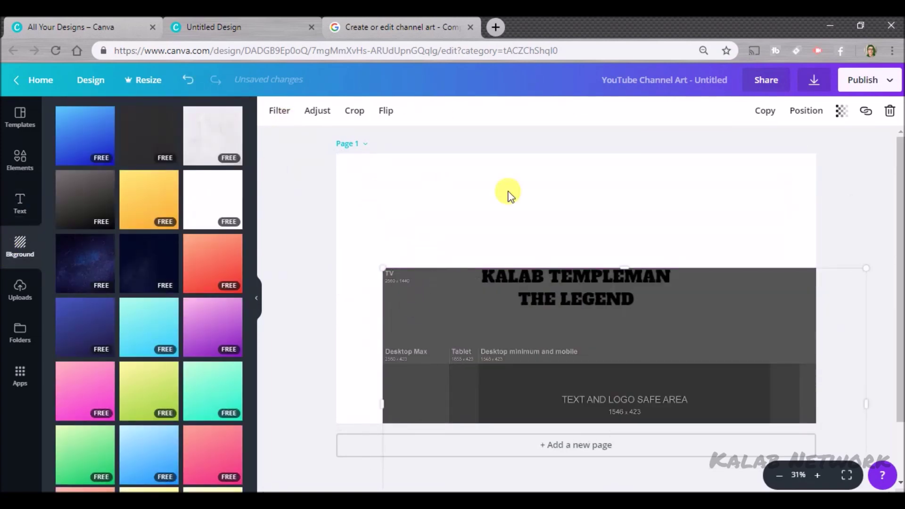
pyautogui.click(143, 204)
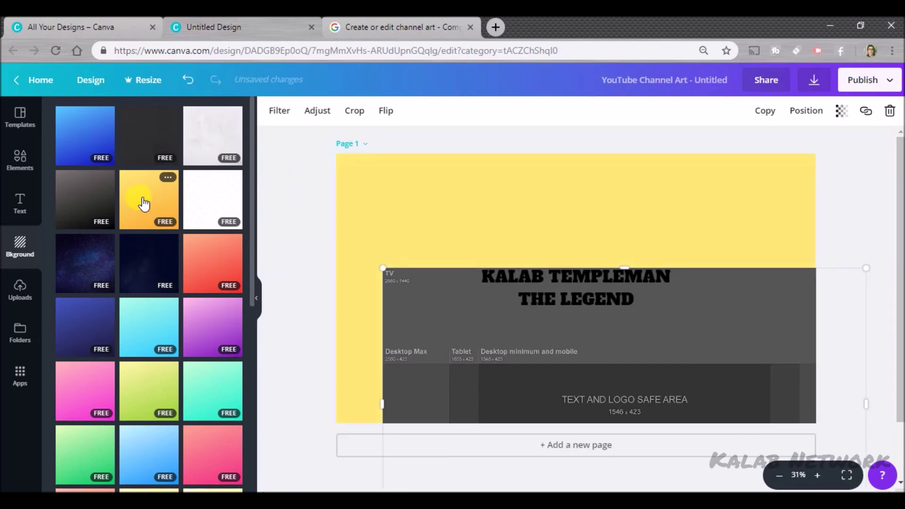
pyautogui.click(139, 279)
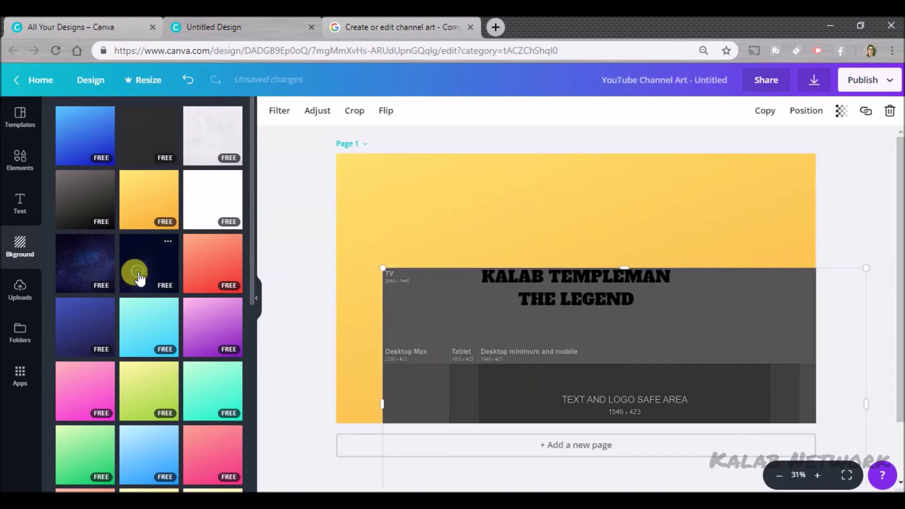
pyautogui.click(187, 80)
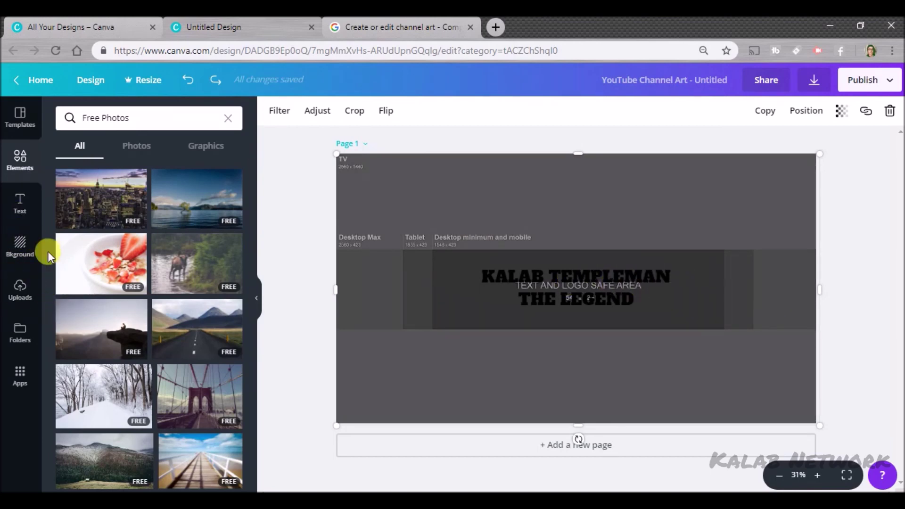
# Step: Filter the free Elements results to Graphics to find the white camera icon
pyautogui.click(234, 145)
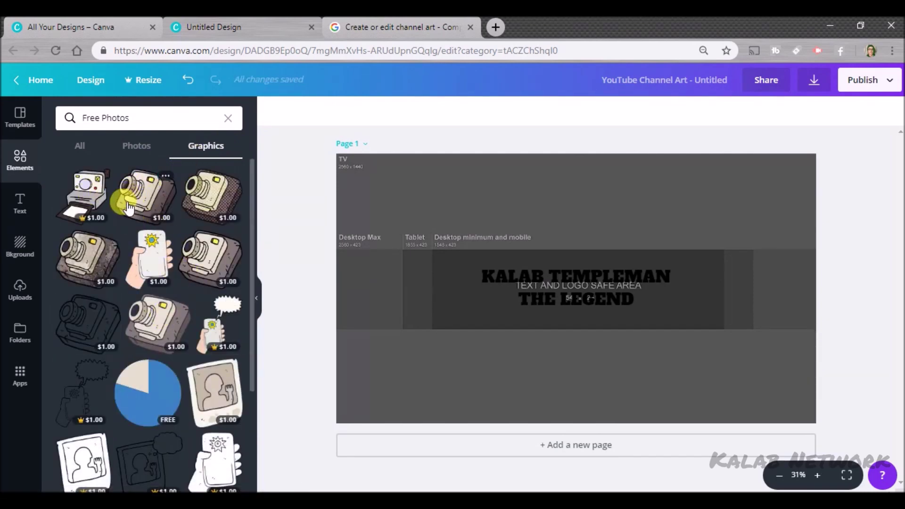
pyautogui.scroll(-3, 163, 215)
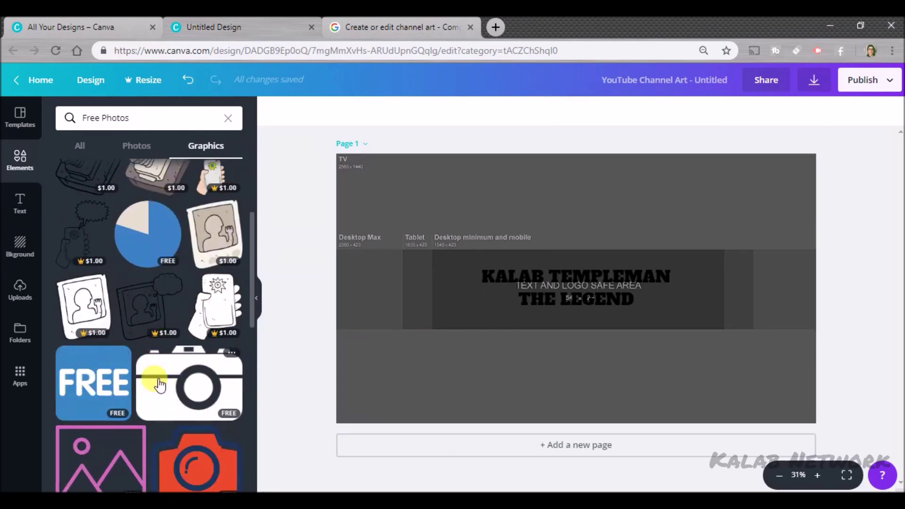
# Step: Add the white camera graphic, shrink it, and place a copy left of the heading
pyautogui.moveTo(171, 385)
pyautogui.mouseDown()
pyautogui.moveTo(465, 256)
pyautogui.moveTo(485, 286)
pyautogui.mouseUp()
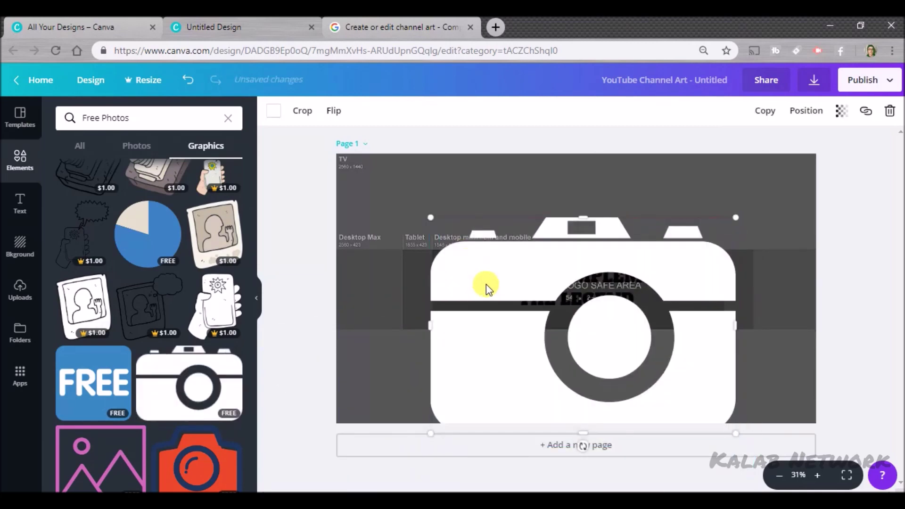
pyautogui.moveTo(430, 216)
pyautogui.mouseDown()
pyautogui.moveTo(649, 382)
pyautogui.moveTo(673, 314)
pyautogui.mouseUp()
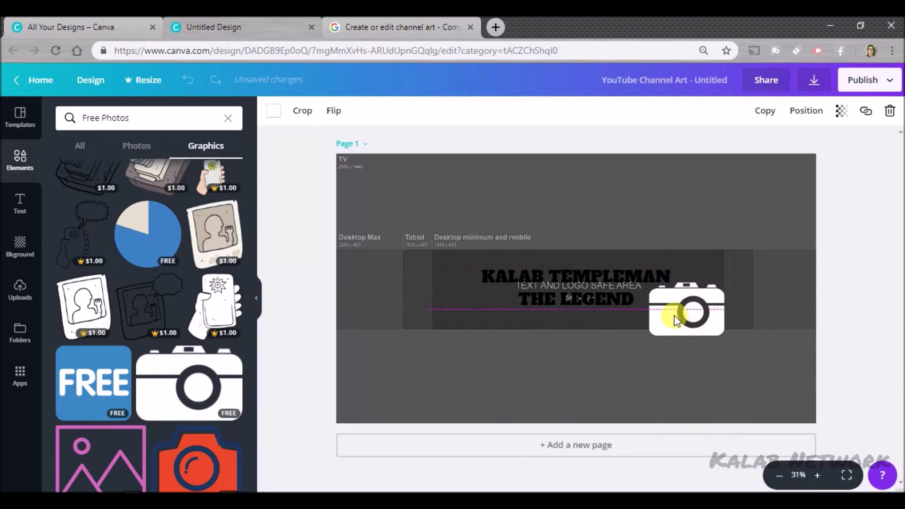
pyautogui.moveTo(649, 283)
pyautogui.mouseDown()
pyautogui.moveTo(667, 288)
pyautogui.moveTo(676, 305)
pyautogui.mouseUp()
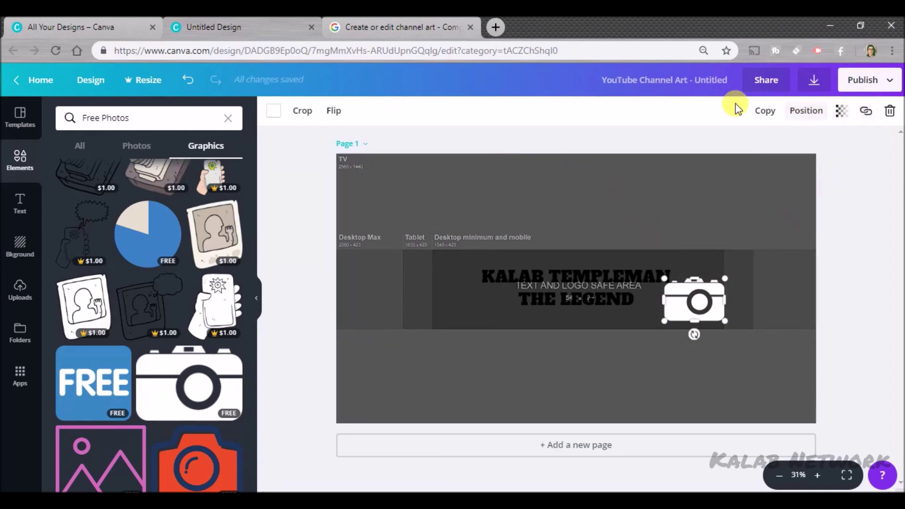
pyautogui.moveTo(693, 296); pyautogui.dragTo(465, 300)
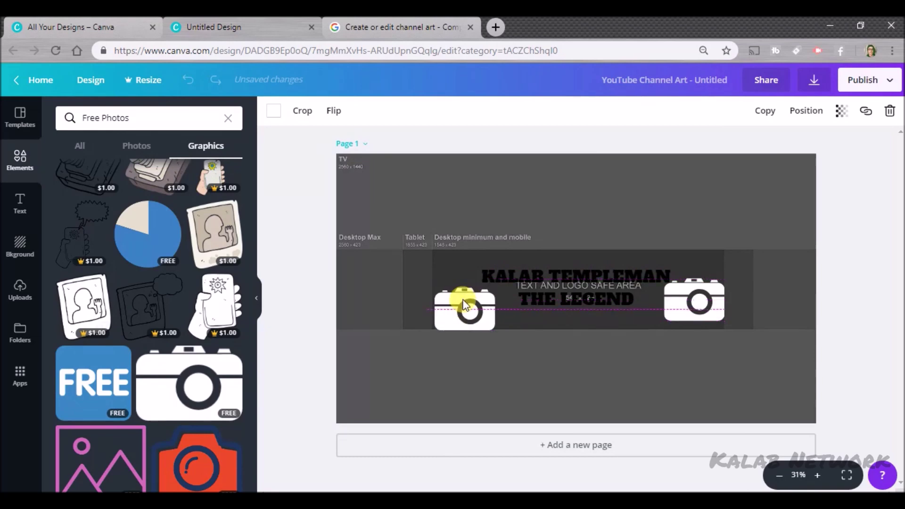
pyautogui.moveTo(465, 301); pyautogui.dragTo(457, 294)
# Step: Recentre the heading and resize both cameras so they flank it evenly
pyautogui.click(519, 269)
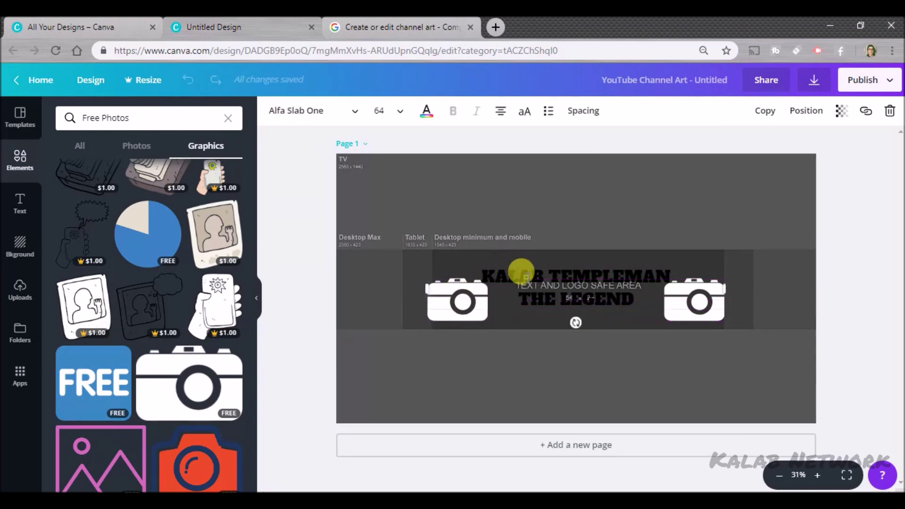
pyautogui.moveTo(510, 259); pyautogui.dragTo(538, 289)
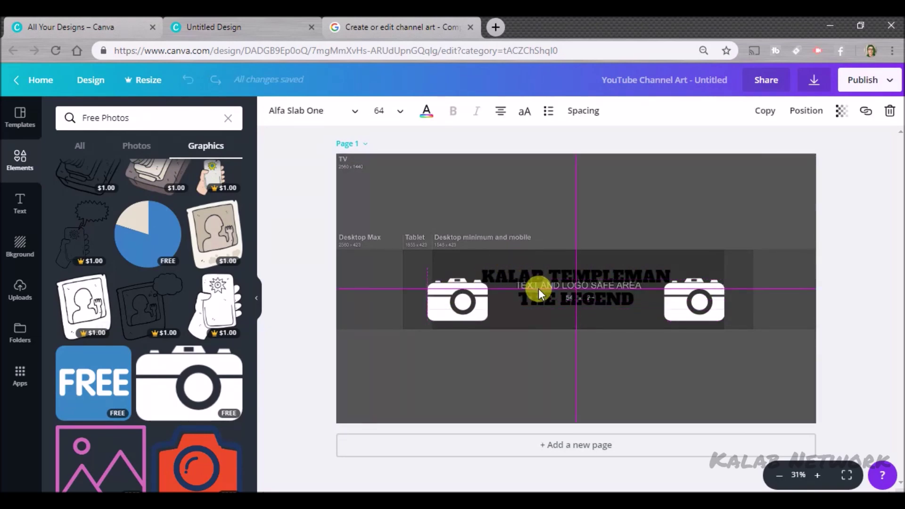
pyautogui.click(472, 307)
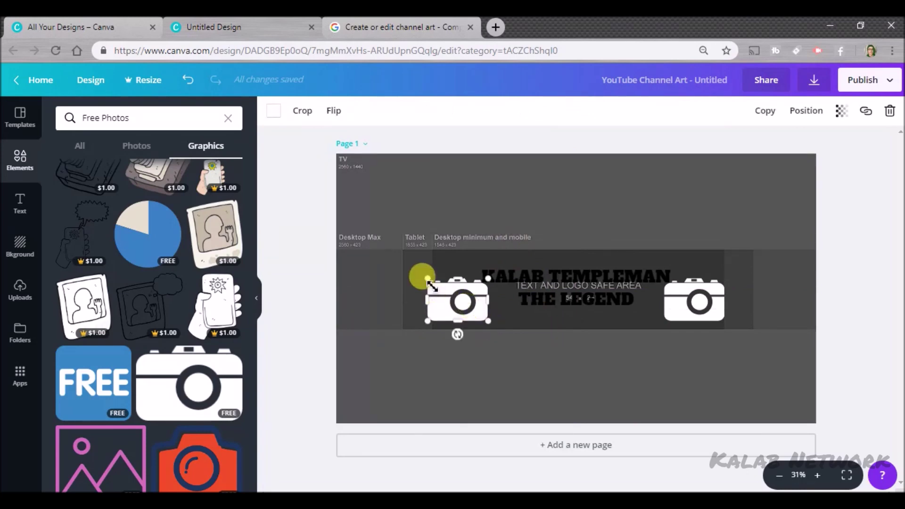
pyautogui.moveTo(428, 280); pyautogui.dragTo(435, 283)
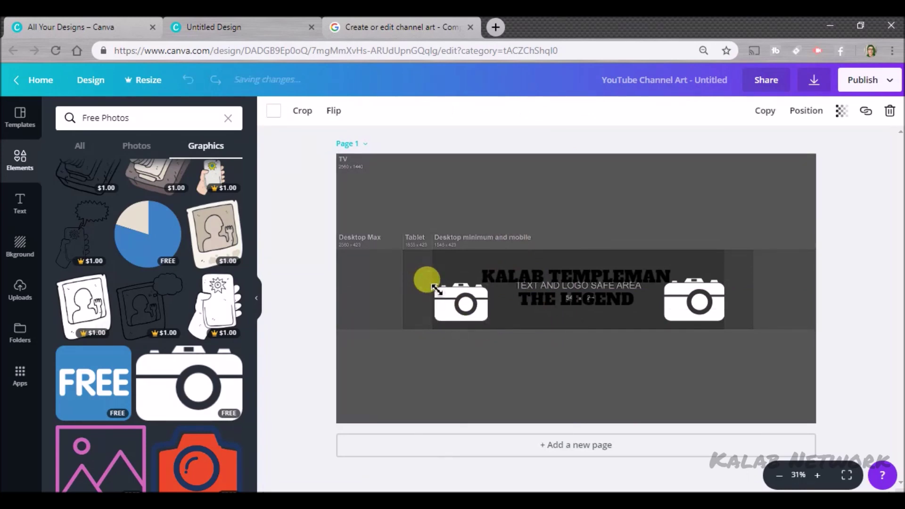
pyautogui.moveTo(655, 305)
pyautogui.mouseDown()
pyautogui.moveTo(436, 313)
pyautogui.moveTo(441, 302)
pyautogui.moveTo(434, 324)
pyautogui.moveTo(668, 312)
pyautogui.mouseUp()
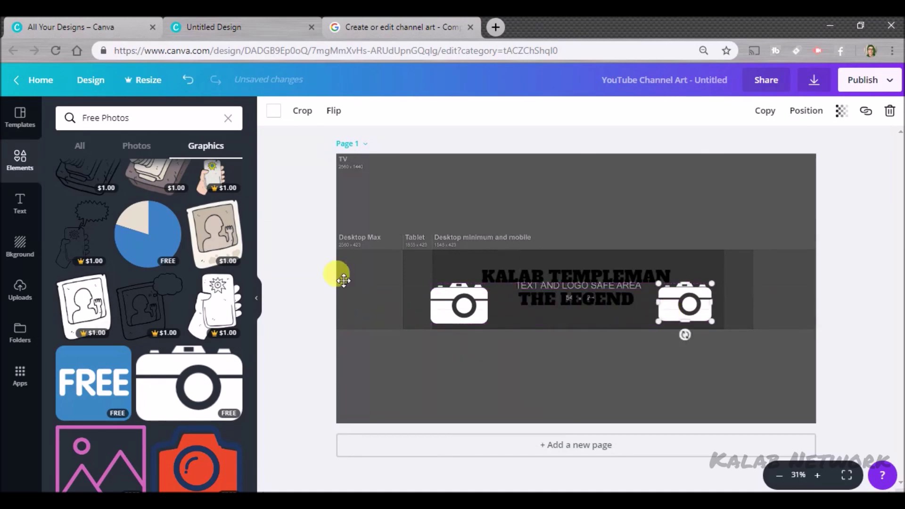
pyautogui.scroll(-5, 202, 293)
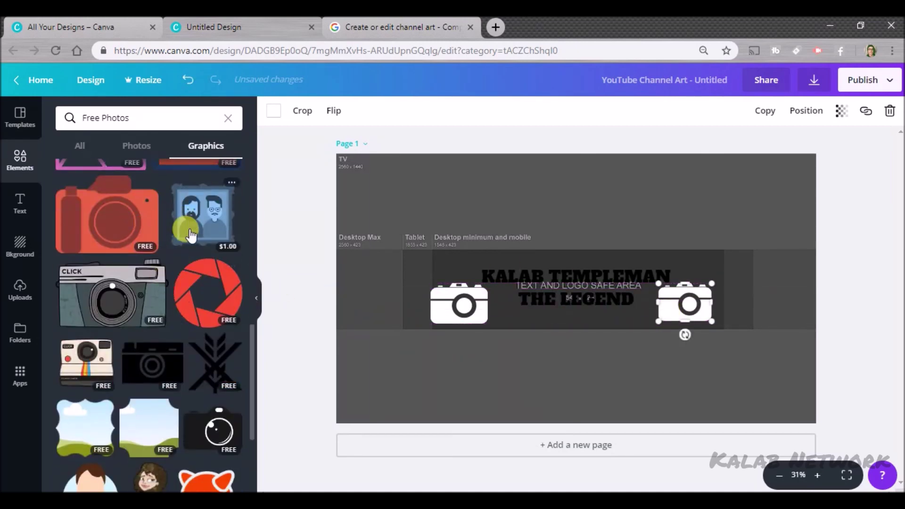
pyautogui.scroll(-3, 190, 235)
pyautogui.moveTo(219, 255)
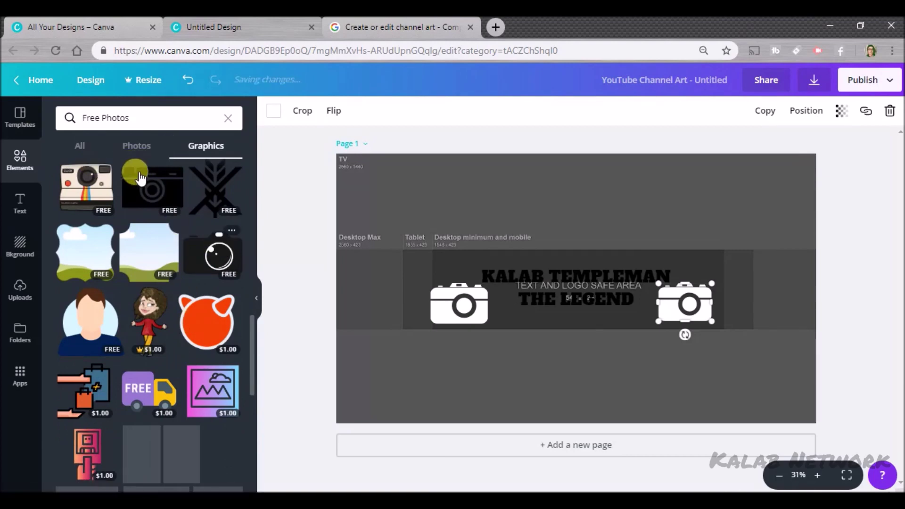
# Step: Switch the Elements results back to All and bring up the Text panel
pyautogui.click(71, 153)
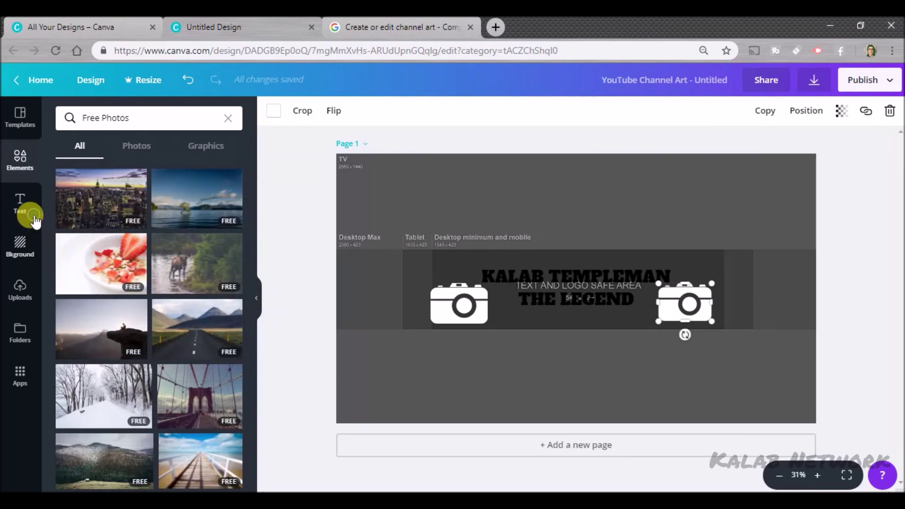
pyautogui.click(21, 204)
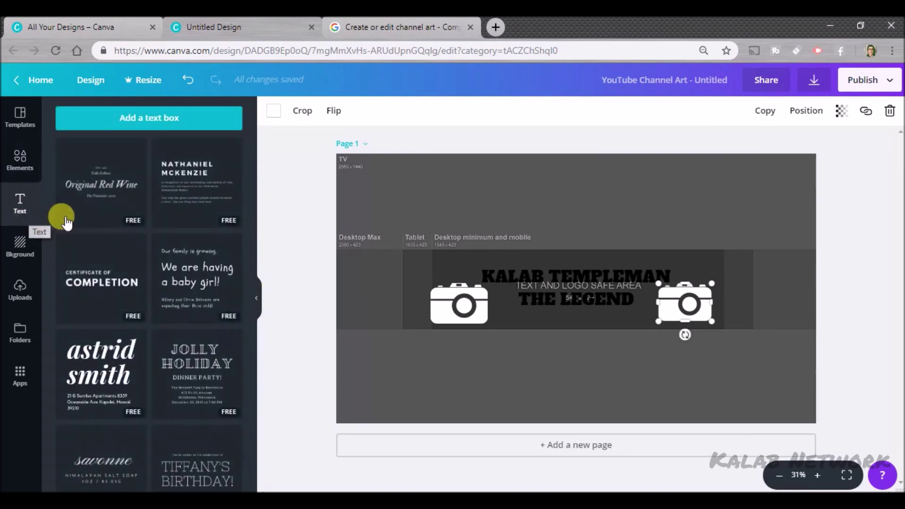
# Step: Add an 'ENJOY THE SHOW!' caption under the right camera at size 36, bold
pyautogui.click(132, 116)
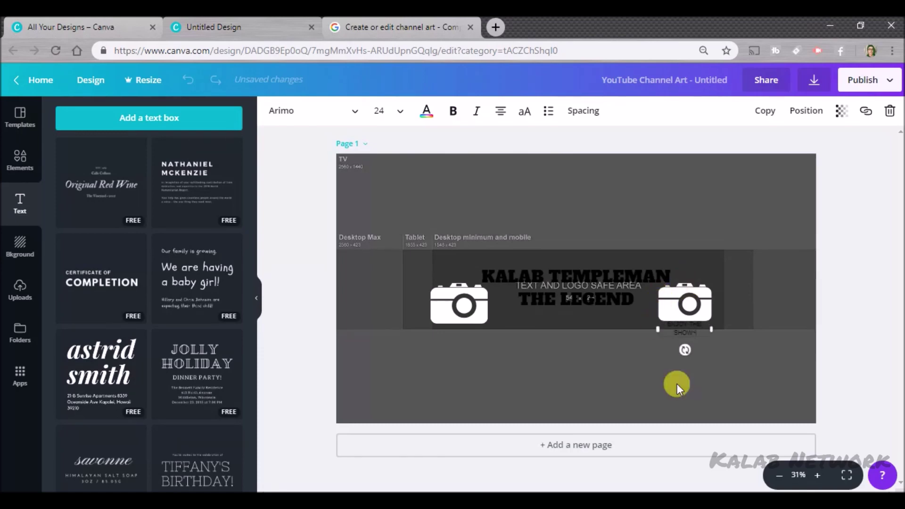
pyautogui.write('!!')
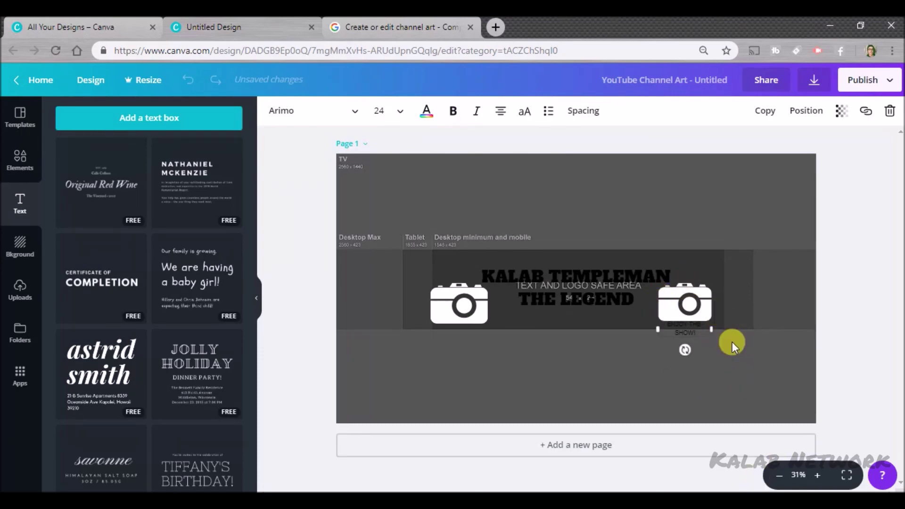
pyautogui.moveTo(696, 327); pyautogui.dragTo(665, 319)
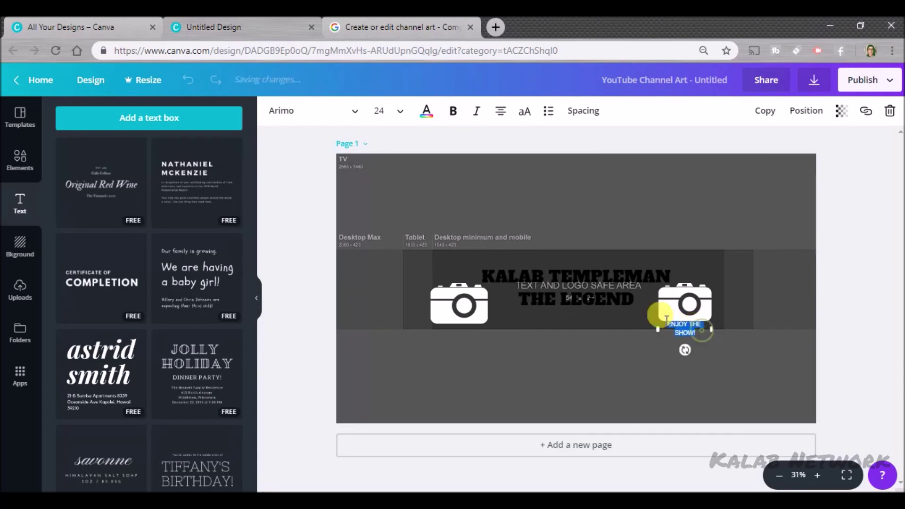
pyautogui.click(380, 112)
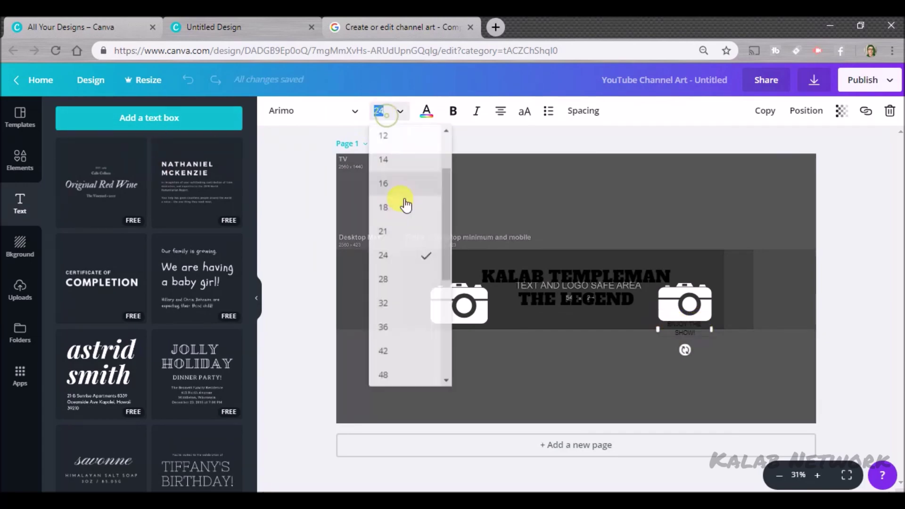
pyautogui.click(396, 327)
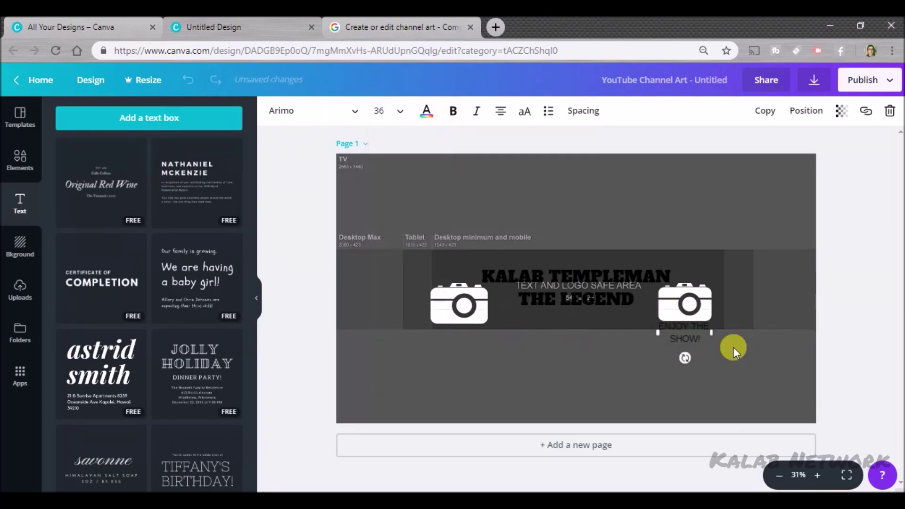
pyautogui.moveTo(695, 327); pyautogui.dragTo(655, 323)
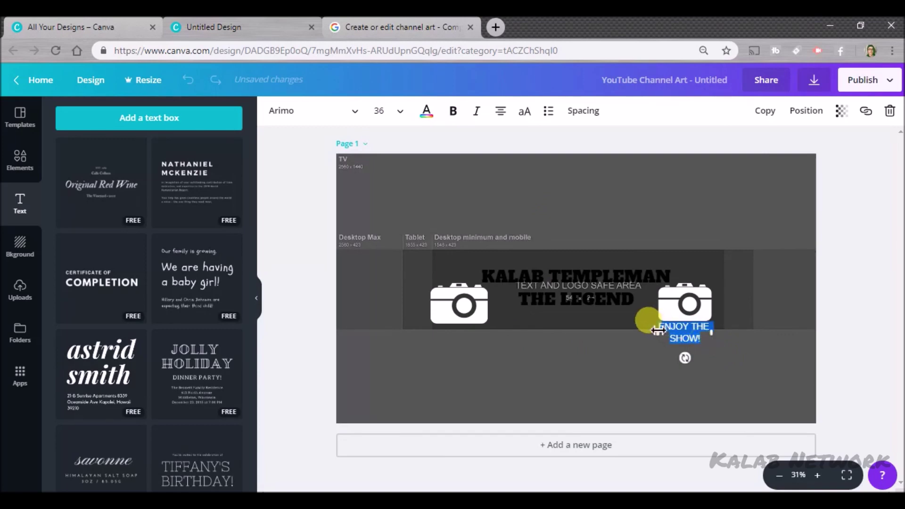
pyautogui.click(453, 111)
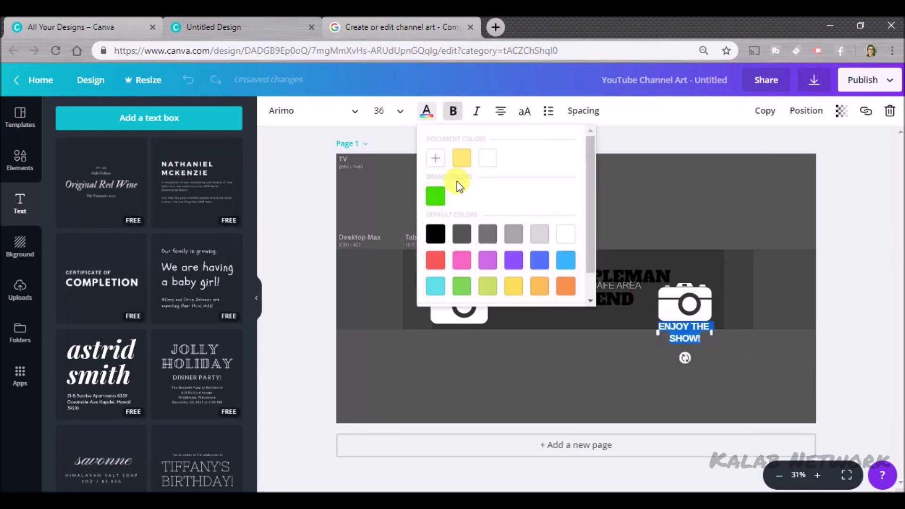
# Step: Make the 'ENJOY THE SHOW!' caption green and set its font to Alfa Slab One
pyautogui.click(436, 196)
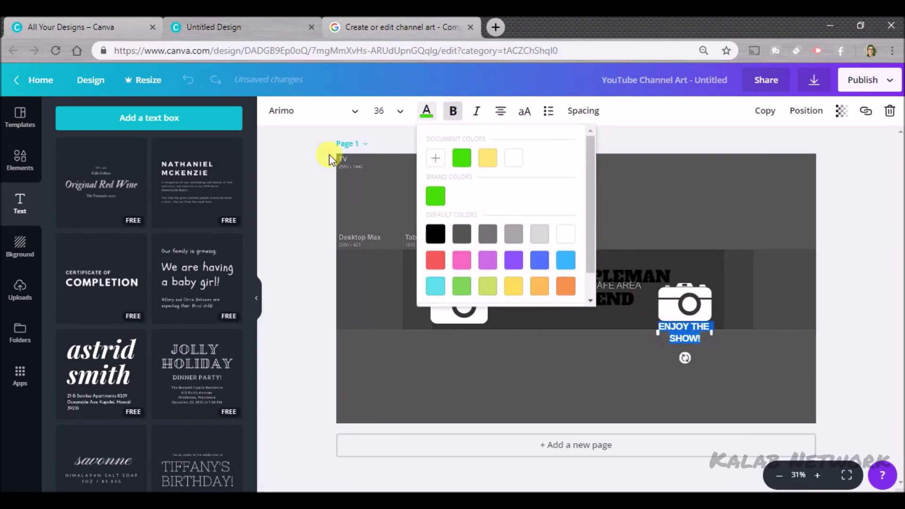
pyautogui.click(332, 110)
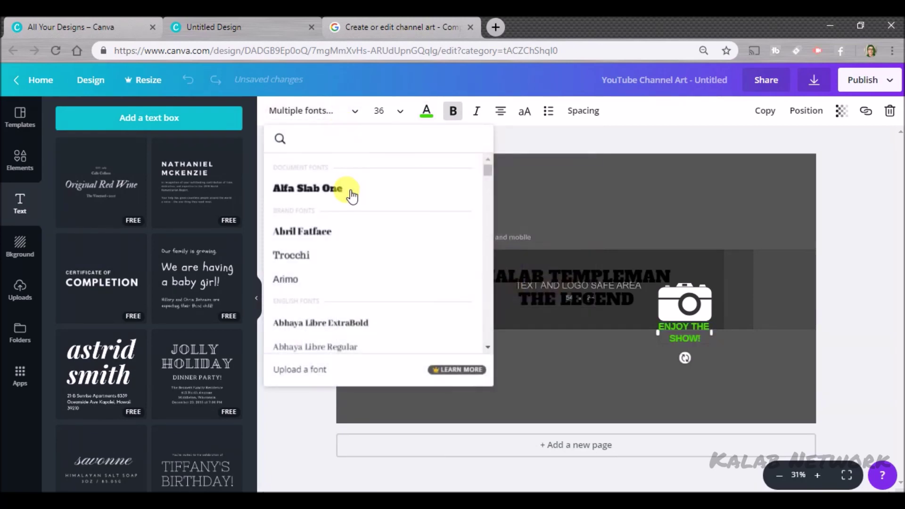
pyautogui.click(654, 332)
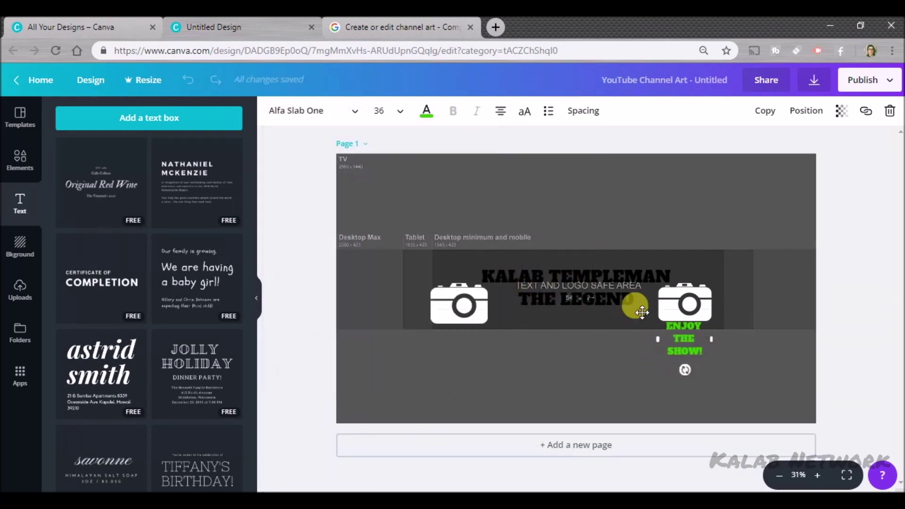
# Step: Widen the caption box to one line and centre it beneath the heading
pyautogui.moveTo(658, 343); pyautogui.dragTo(562, 343)
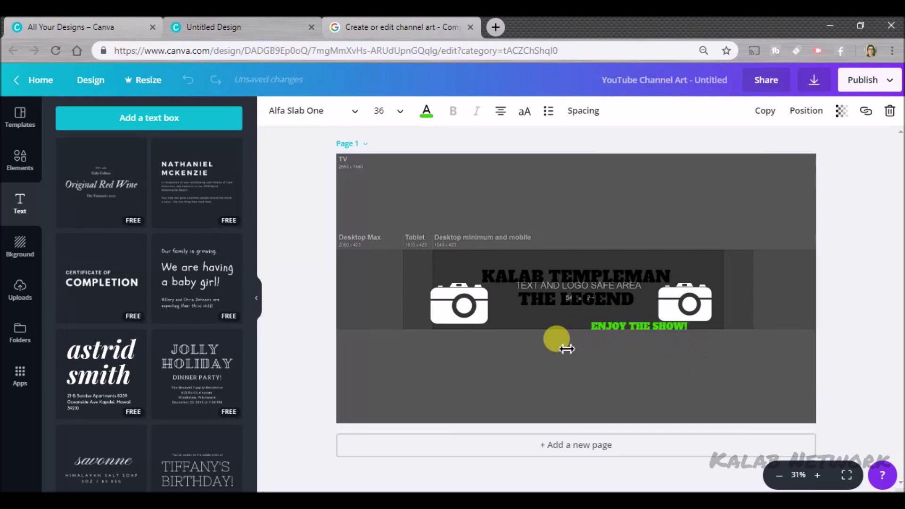
pyautogui.click(597, 319)
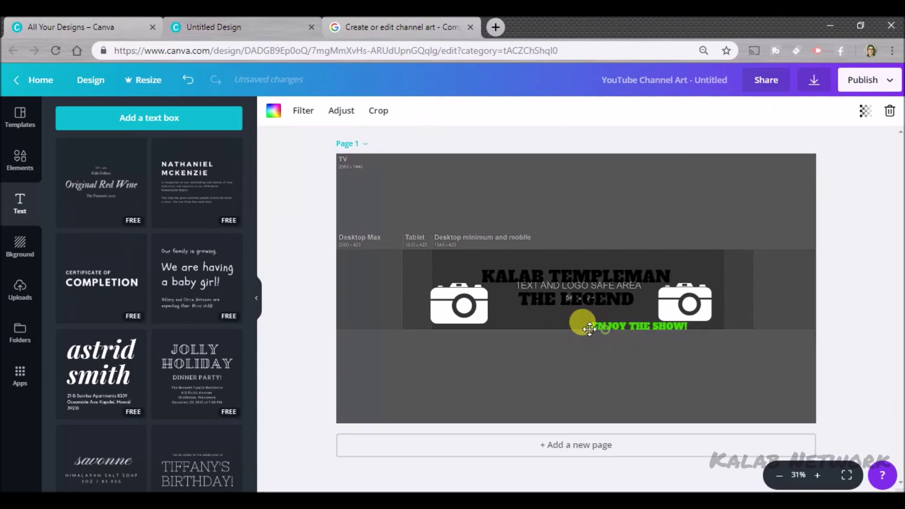
pyautogui.moveTo(603, 334); pyautogui.dragTo(541, 323)
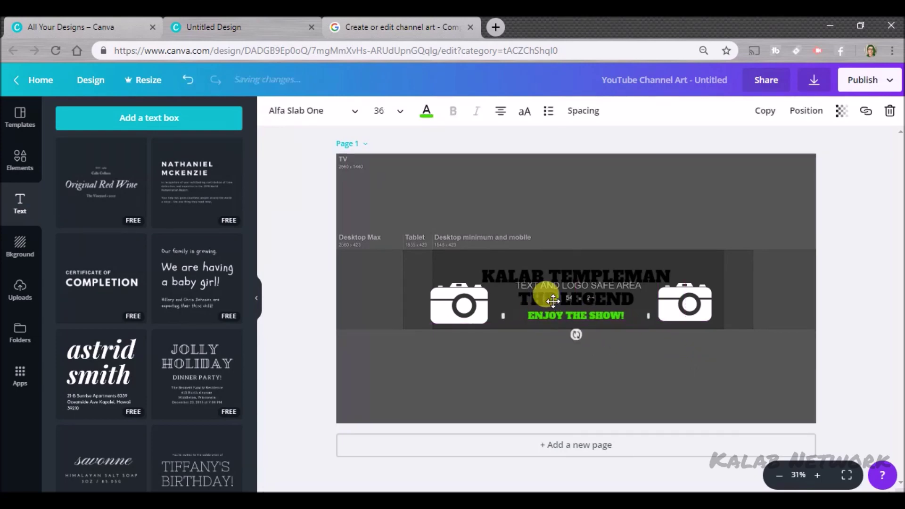
# Step: Browse the Elements graphics and photo results, then bring up the Background gradients and colours
pyautogui.click(21, 157)
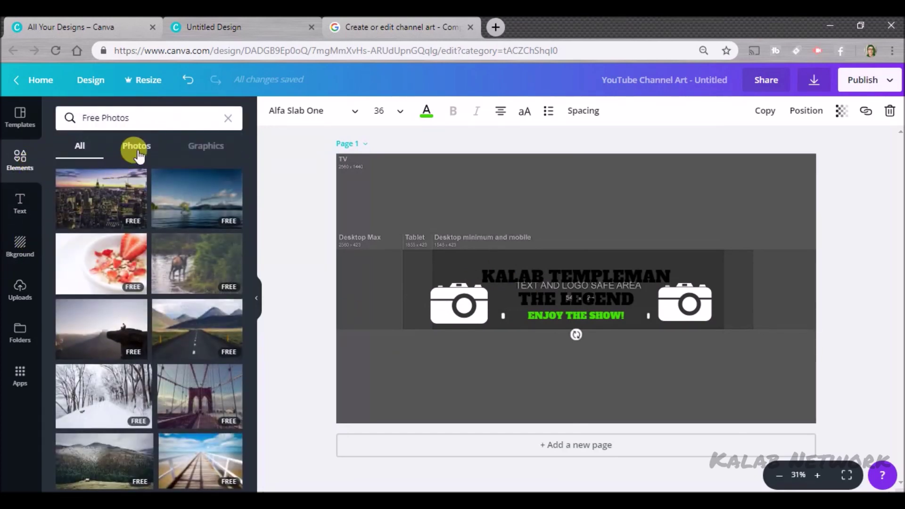
pyautogui.click(220, 157)
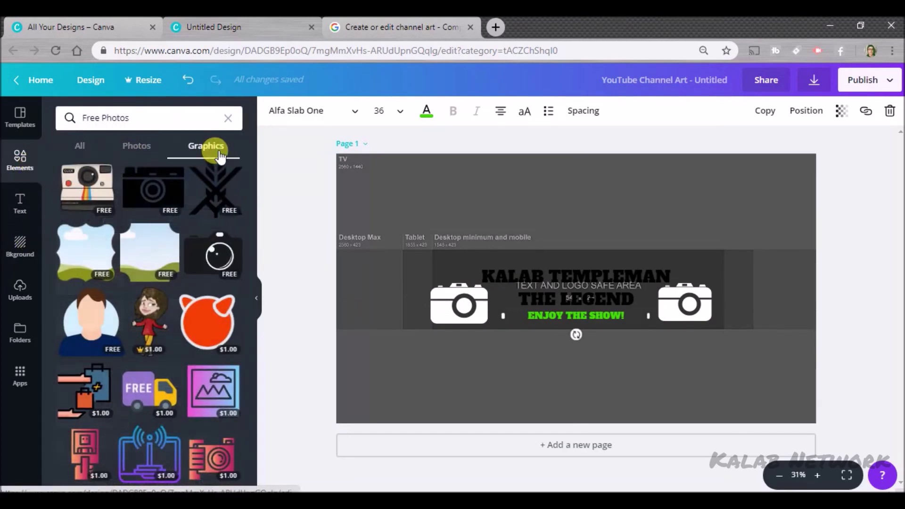
pyautogui.scroll(-3, 158, 212)
pyautogui.scroll(-5, 142, 305)
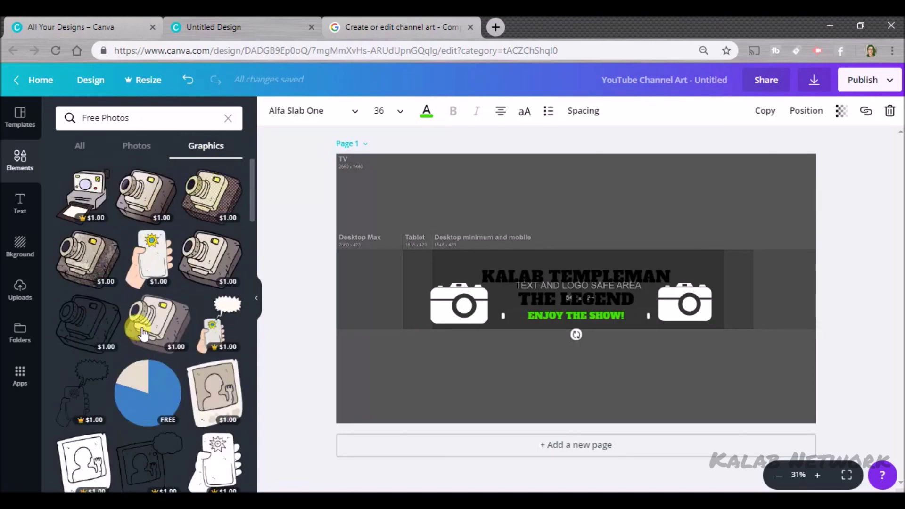
pyautogui.click(149, 153)
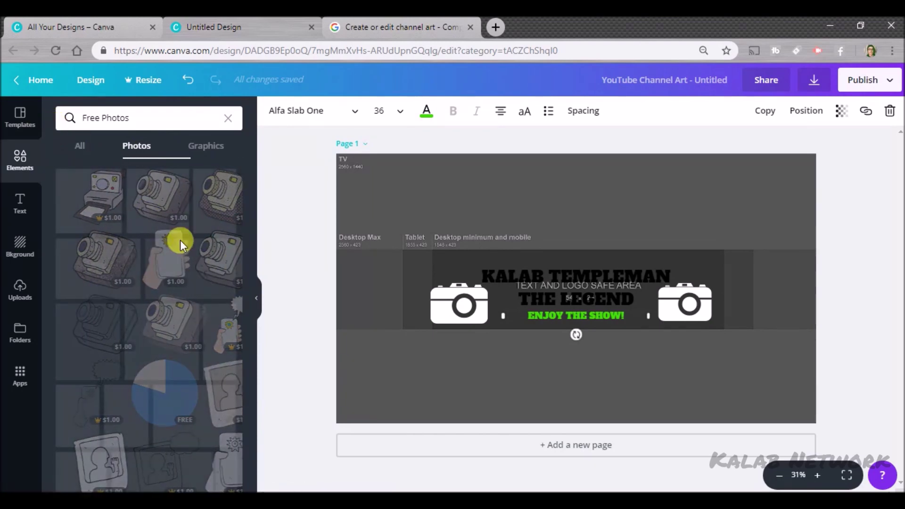
pyautogui.click(21, 247)
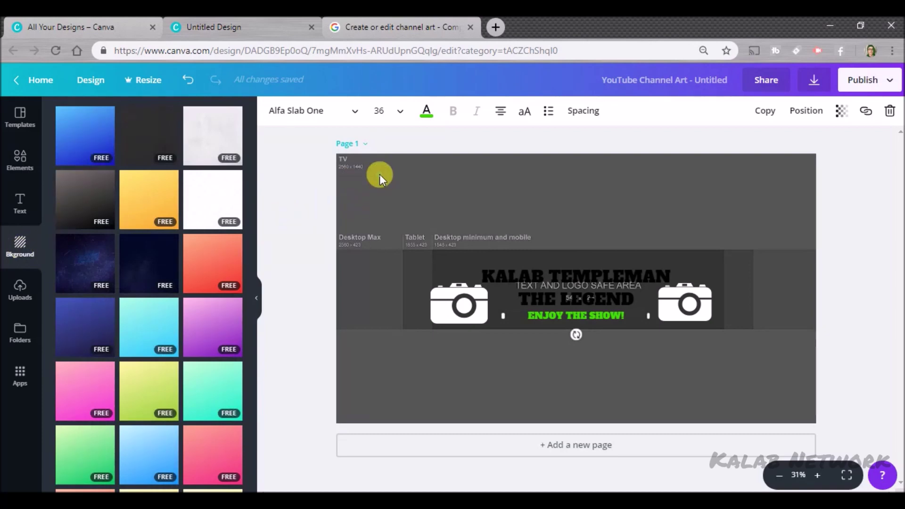
# Step: Replace the guide image with the orange-red gradient background
pyautogui.click(381, 173)
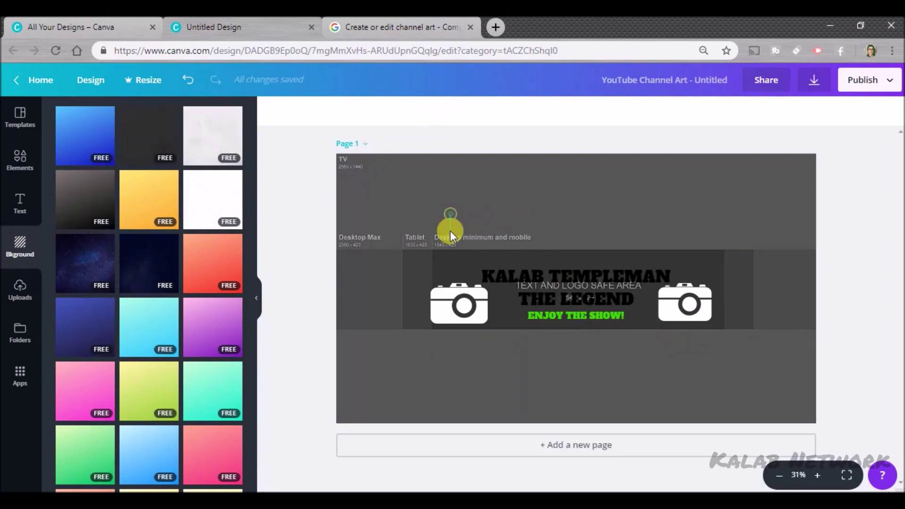
pyautogui.click(400, 179)
pyautogui.moveTo(369, 155); pyautogui.dragTo(448, 210)
pyautogui.moveTo(148, 263)
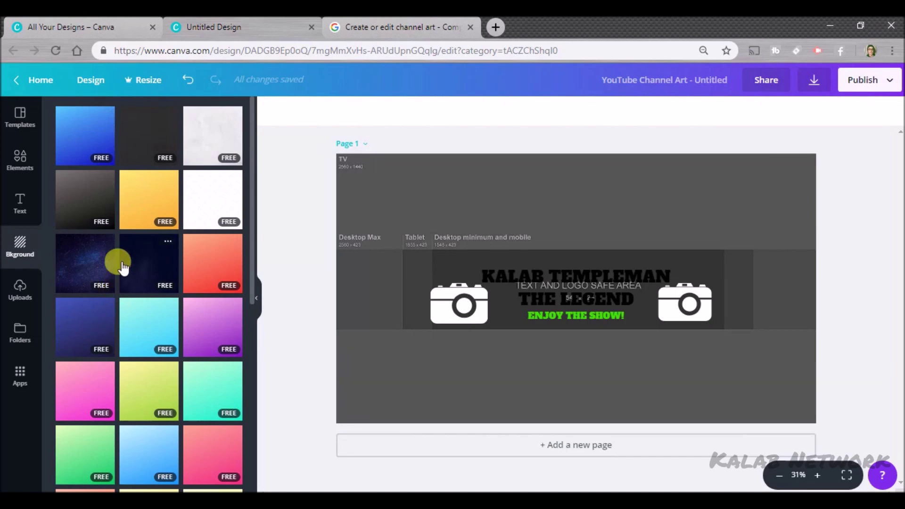
pyautogui.click(230, 258)
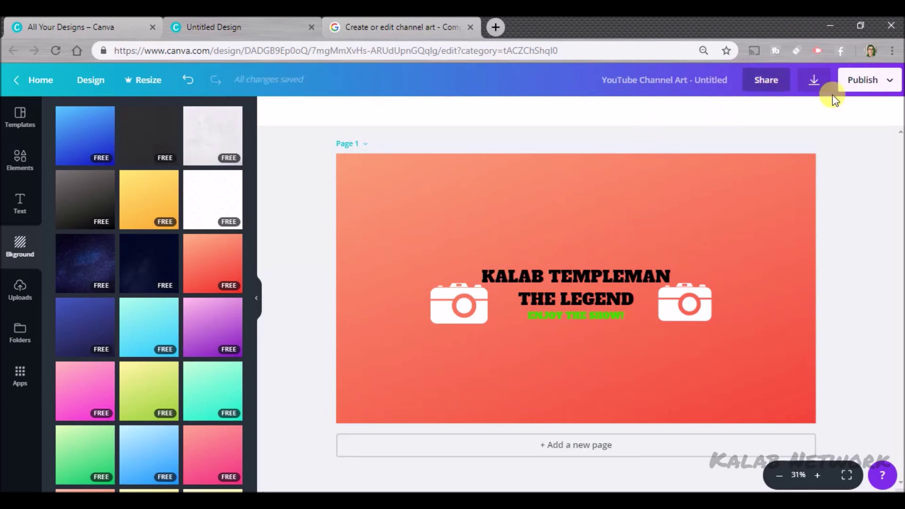
# Step: List the download file types, then switch to the YouTube channel art help page
pyautogui.click(816, 86)
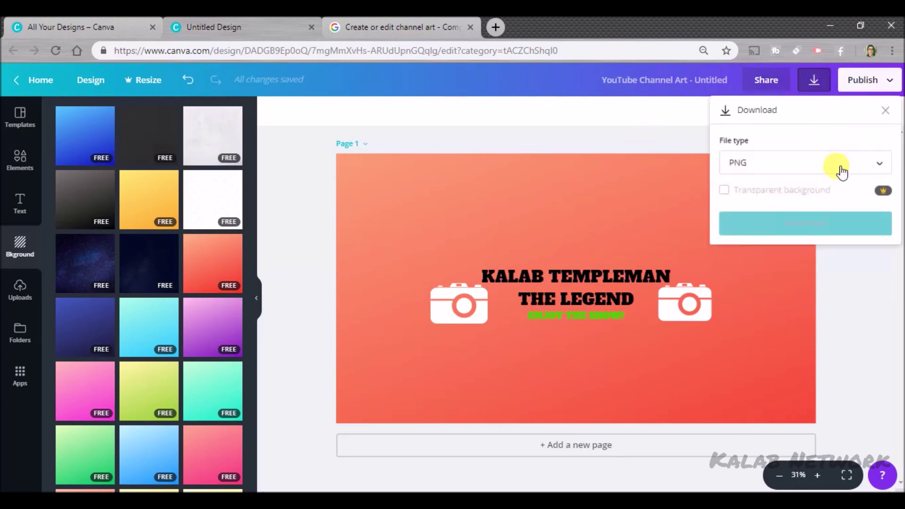
pyautogui.click(725, 170)
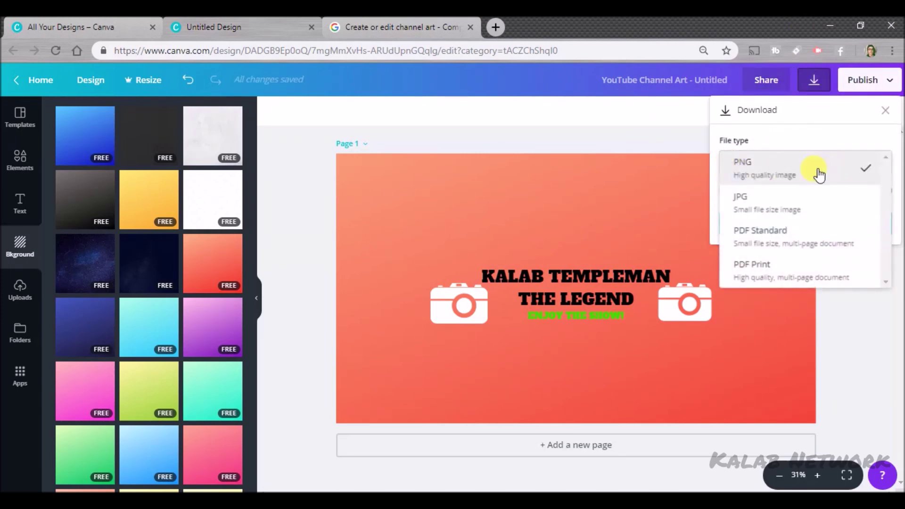
pyautogui.click(381, 25)
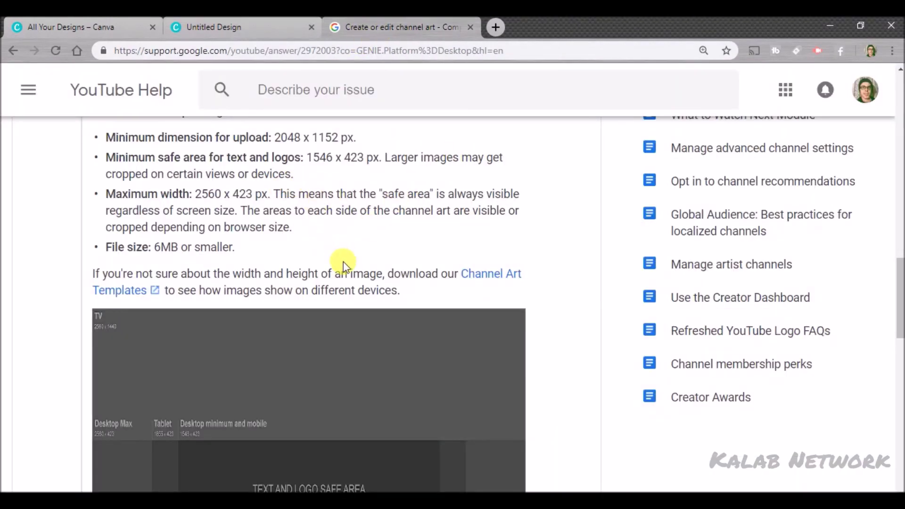
pyautogui.scroll(5, 304, 283)
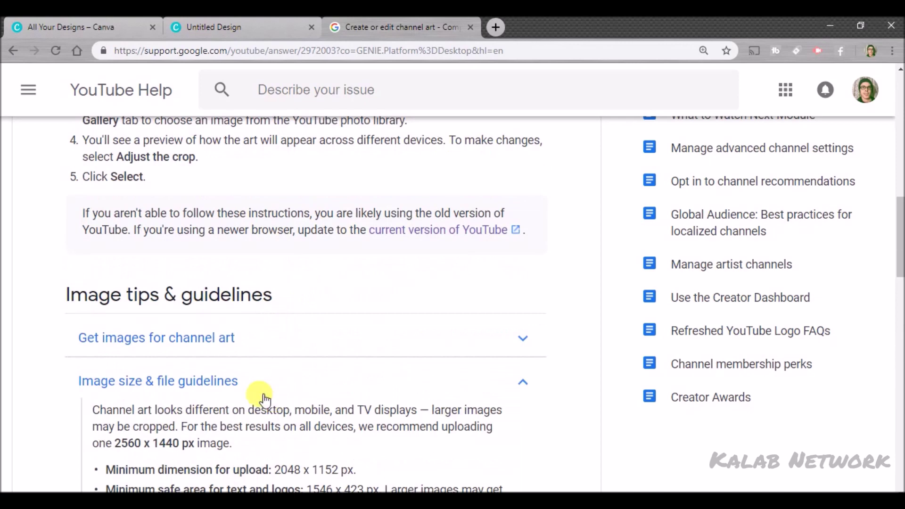
# Step: Check the channel art tips on YouTube Help, then go back to the Canva design
pyautogui.click(206, 341)
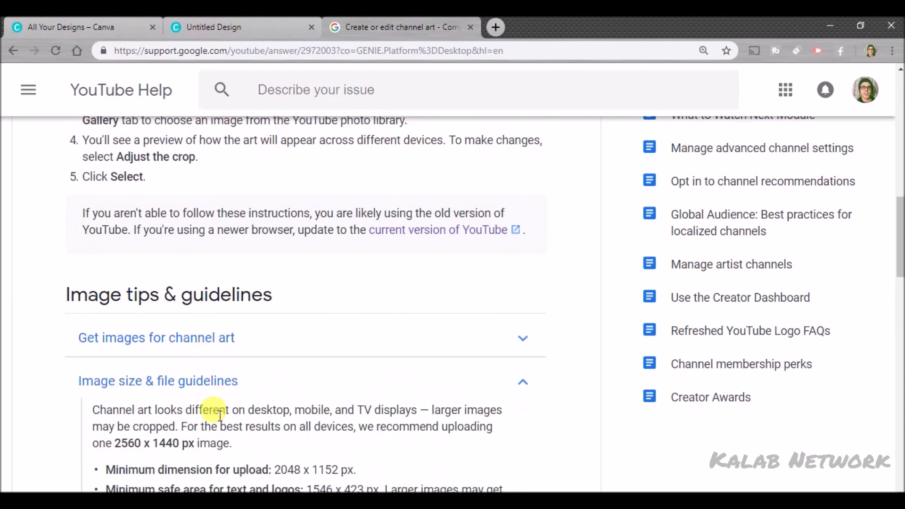
pyautogui.scroll(-5, 199, 429)
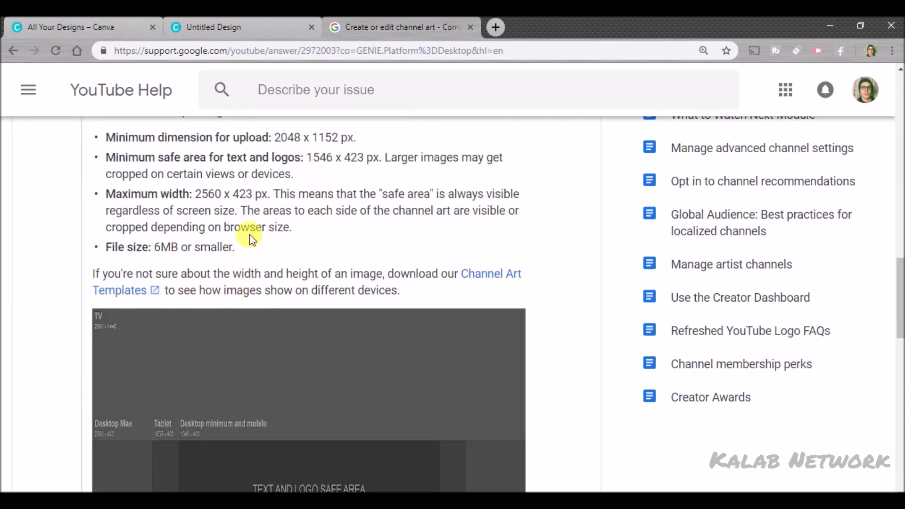
pyautogui.scroll(-3, 202, 191)
pyautogui.scroll(-2, 240, 280)
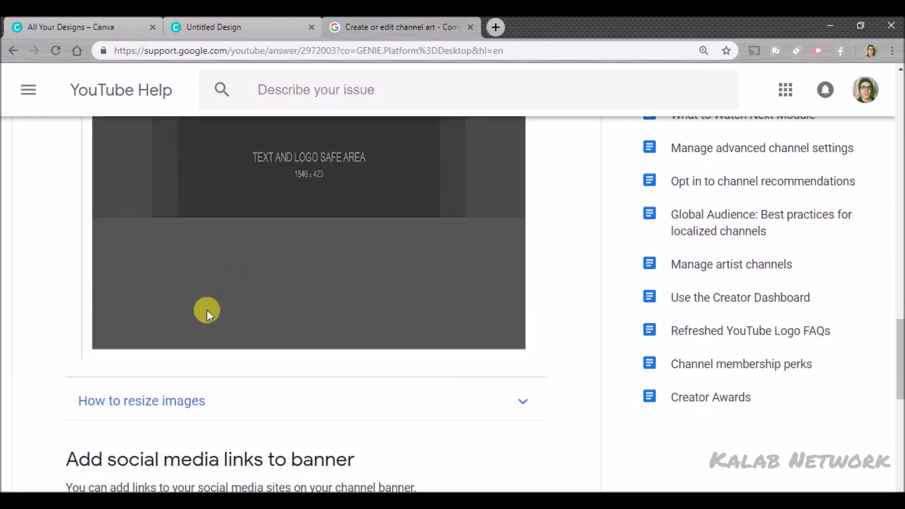
pyautogui.scroll(4, 212, 307)
pyautogui.scroll(4, 212, 296)
pyautogui.scroll(1, 221, 259)
pyautogui.scroll(4, 256, 429)
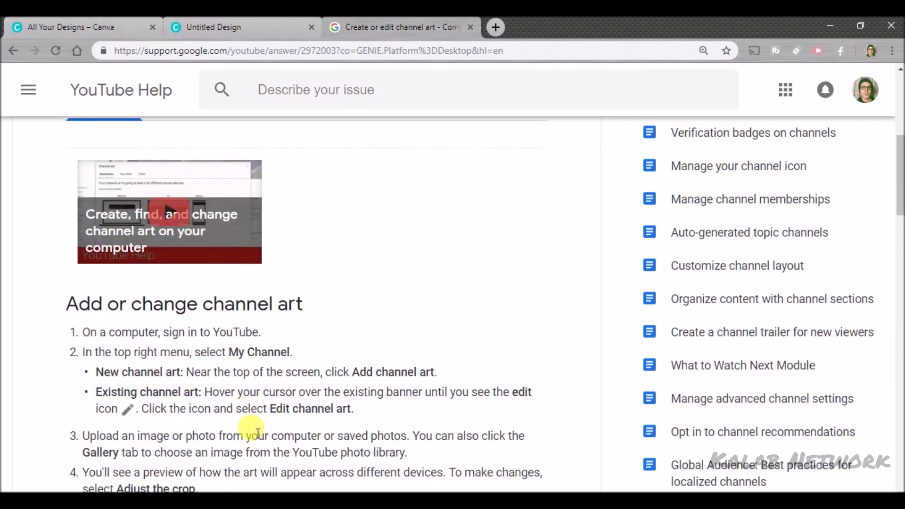
pyautogui.scroll(5, 238, 403)
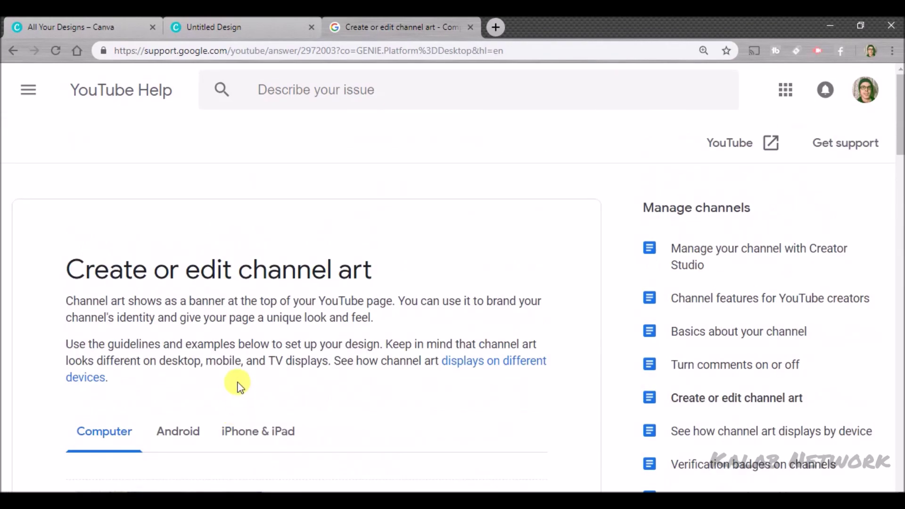
pyautogui.click(319, 22)
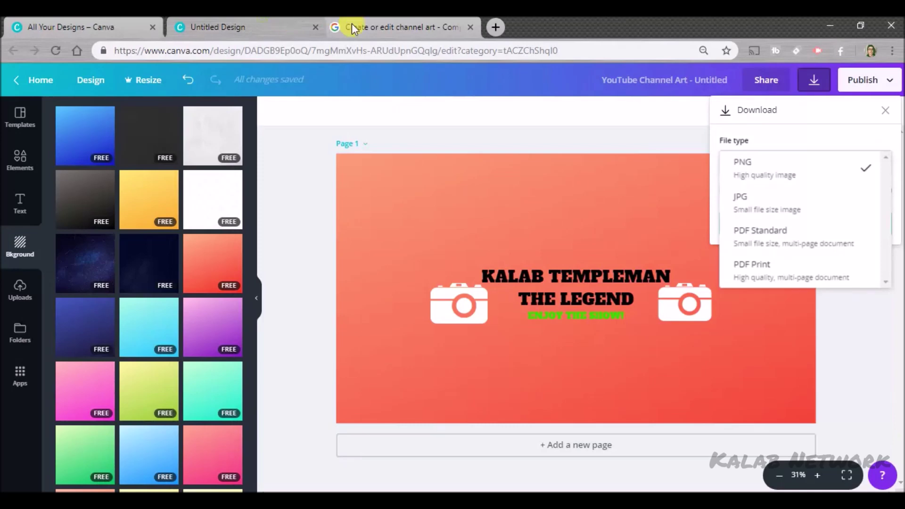
# Step: Download the banner as PNG, skip the Canva for Work trial, and go back to YouTube Help
pyautogui.click(774, 170)
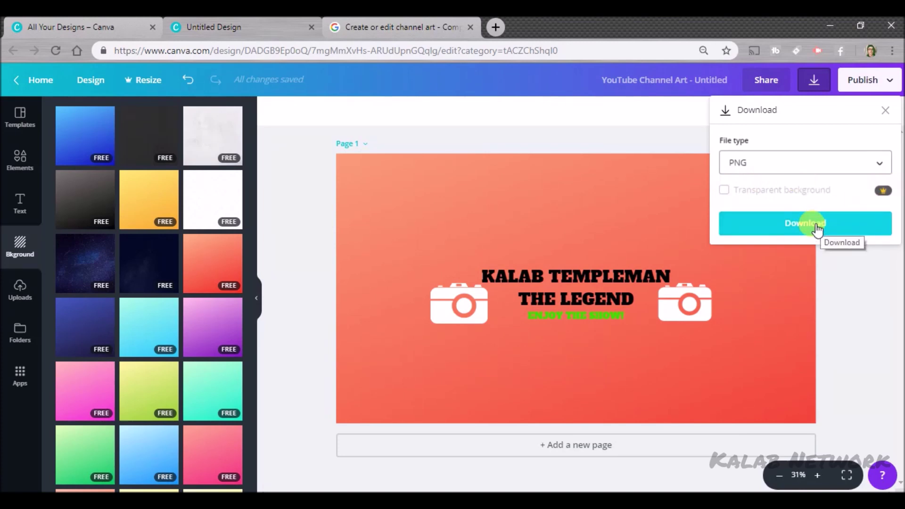
pyautogui.click(814, 233)
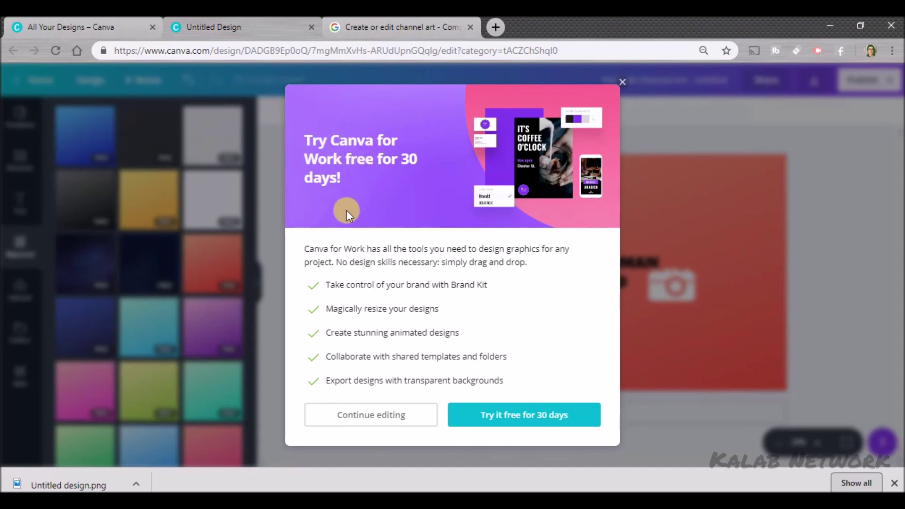
pyautogui.click(373, 415)
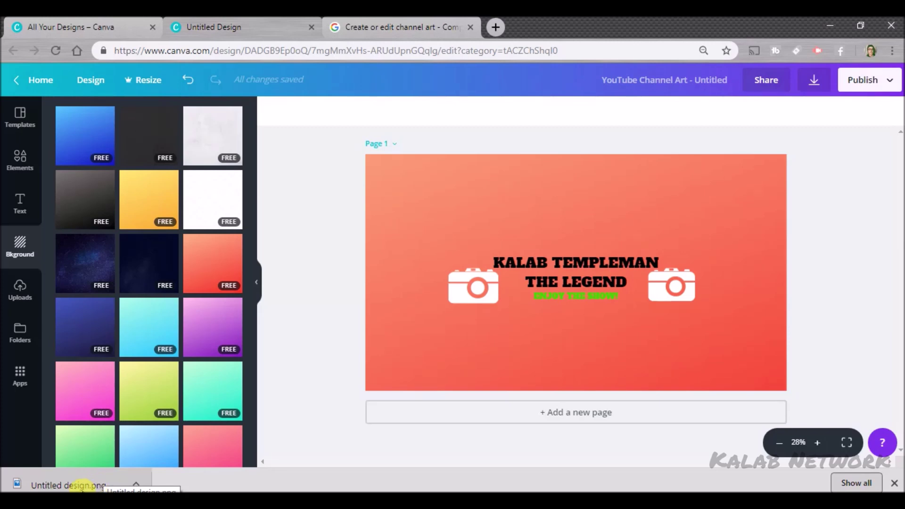
pyautogui.click(397, 26)
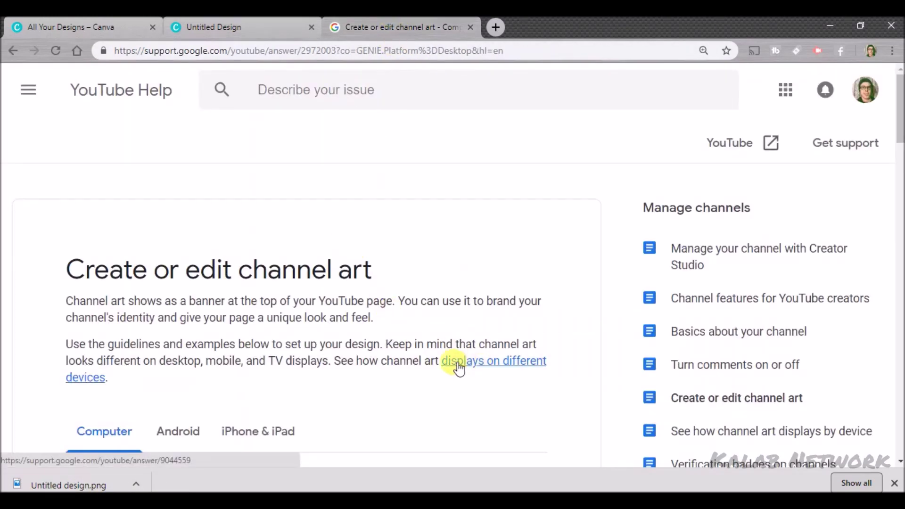
# Step: Replace the Chrome address with youtube.com and load the site
pyautogui.click(394, 53)
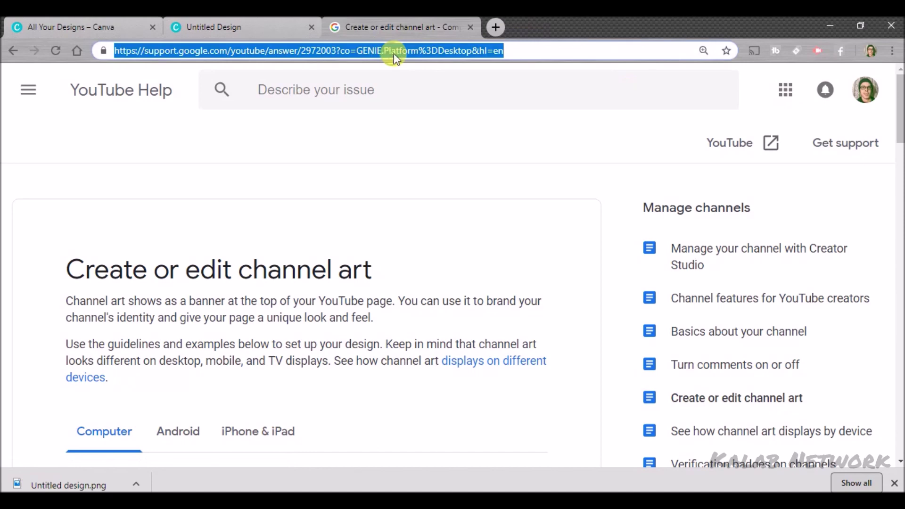
pyautogui.write('YOU')
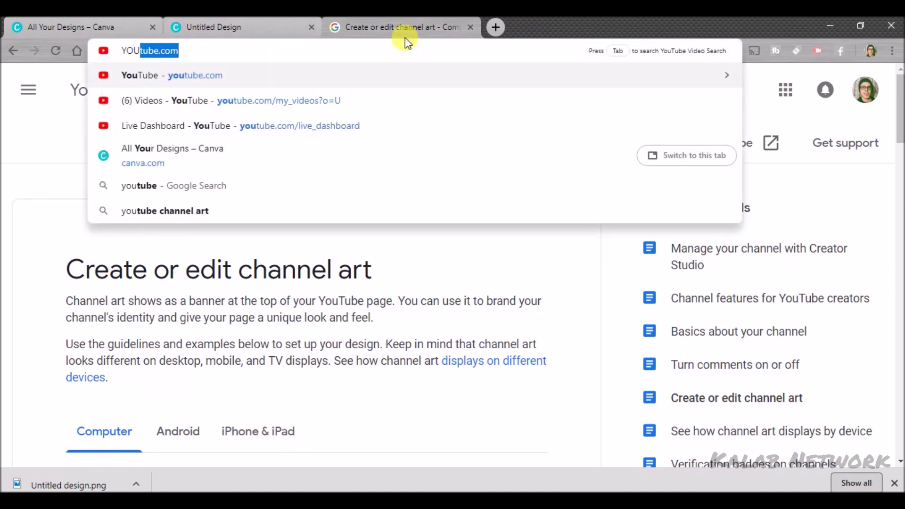
pyautogui.press('Return')
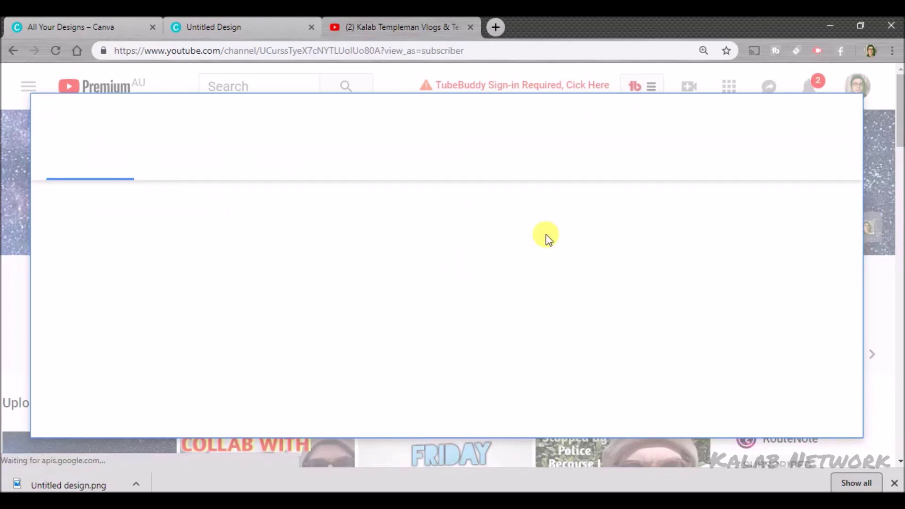
# Step: Upload Untitled design.png as channel art, tighten its crop, check device previews, and save
pyautogui.moveTo(121, 483)
pyautogui.mouseDown()
pyautogui.moveTo(449, 285)
pyautogui.moveTo(427, 276)
pyautogui.mouseUp()
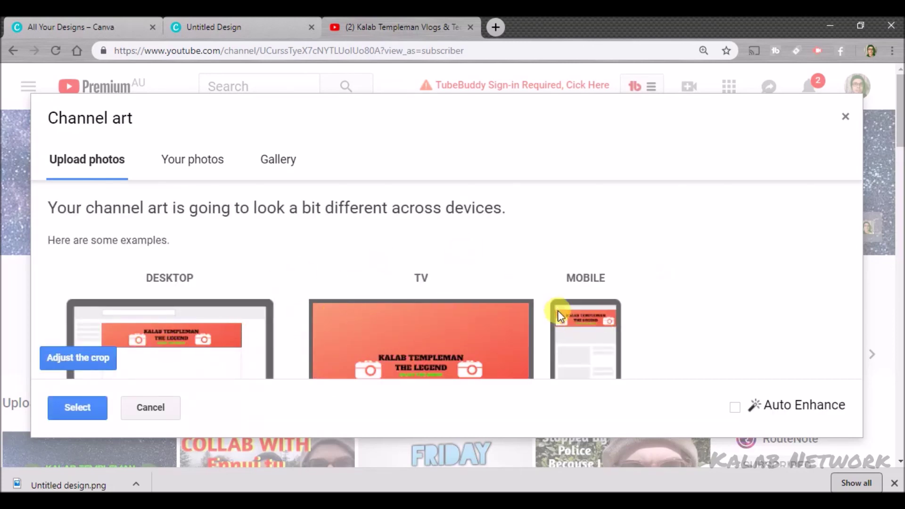
pyautogui.click(77, 357)
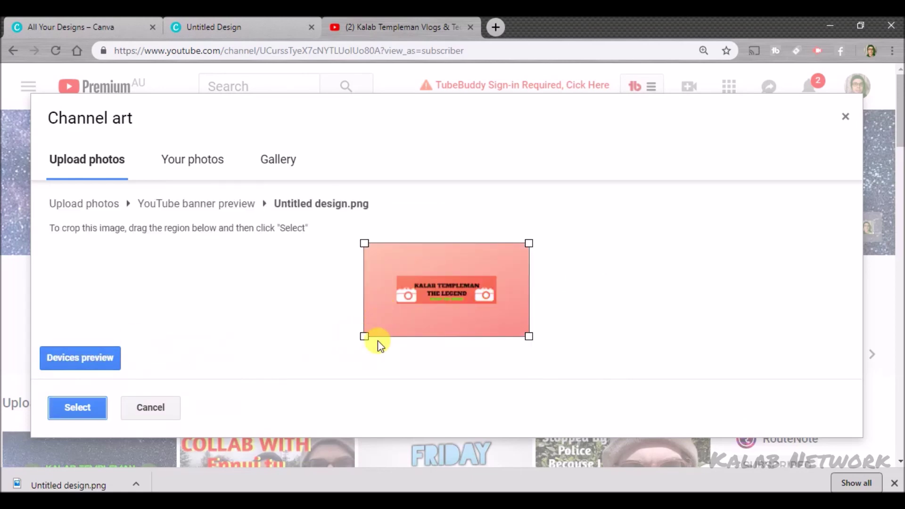
pyautogui.moveTo(364, 339); pyautogui.dragTo(377, 331)
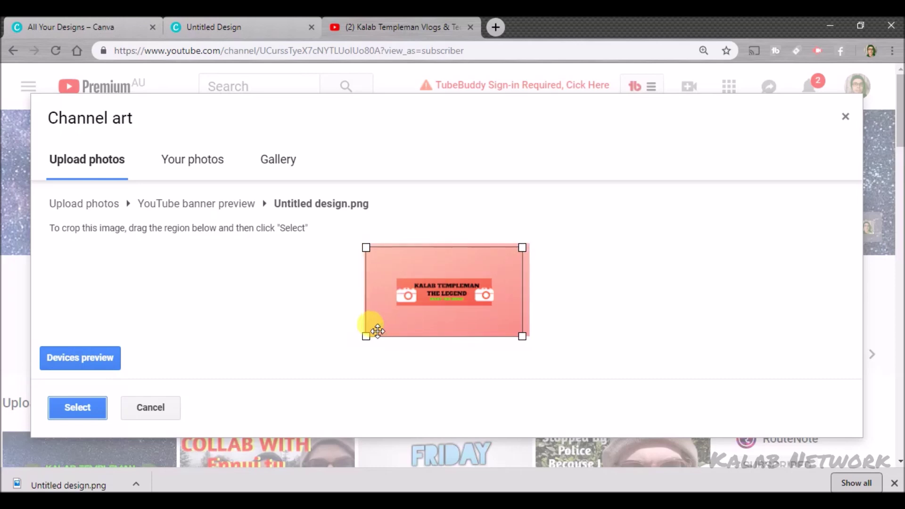
pyautogui.click(113, 357)
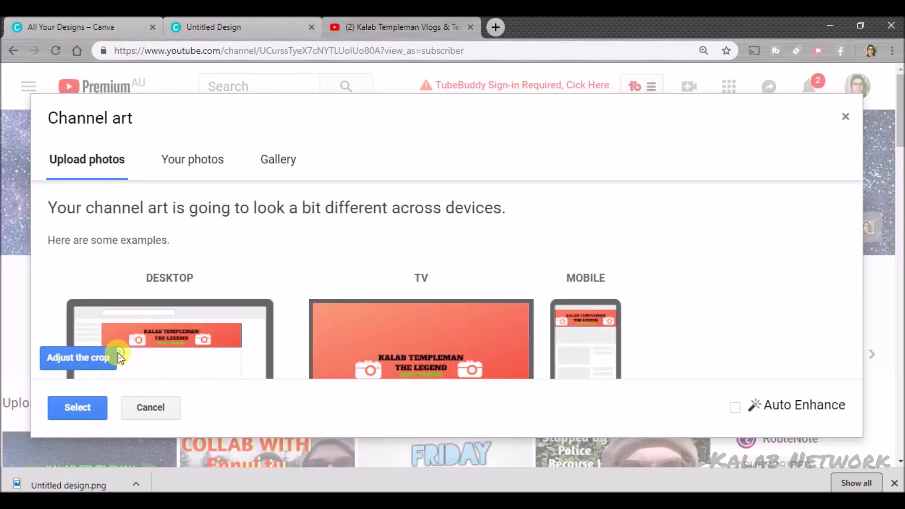
pyautogui.click(99, 407)
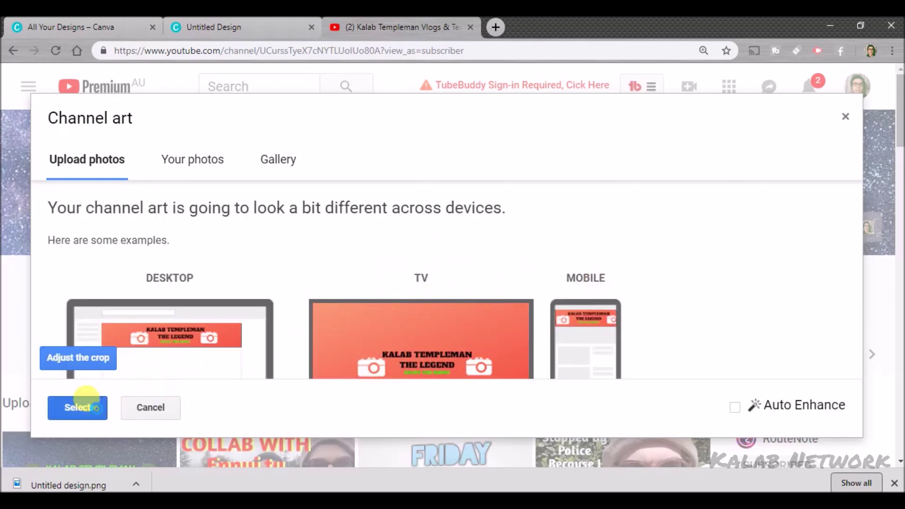